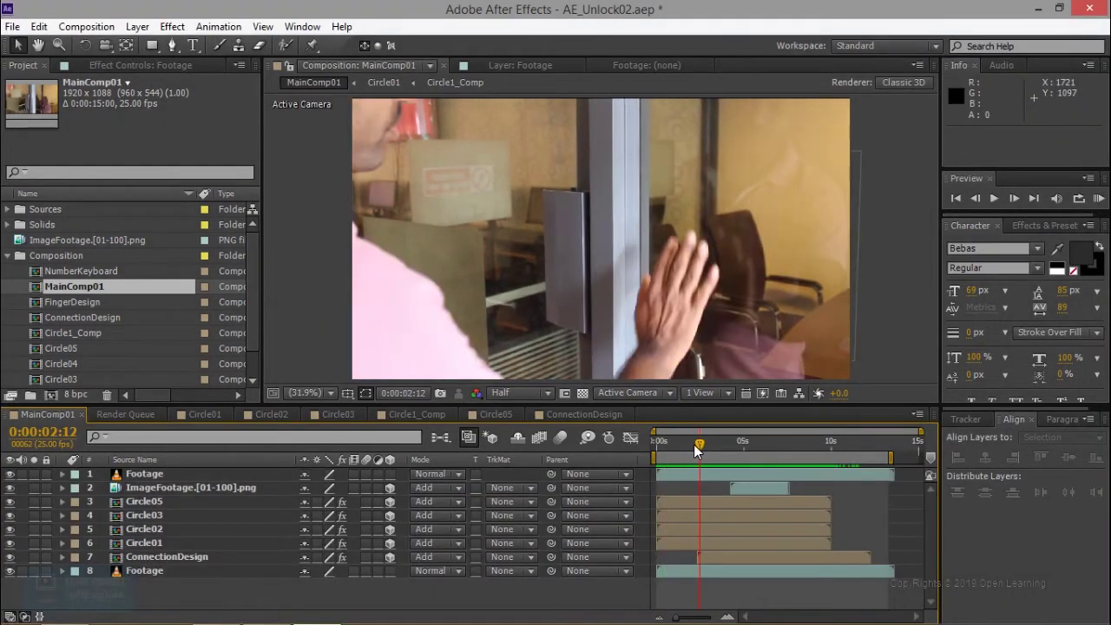
Copy Circle05's 0% Scale keyframe to 0:00:06:01, when the finger touches the glass
drag(670, 445, 759, 442)
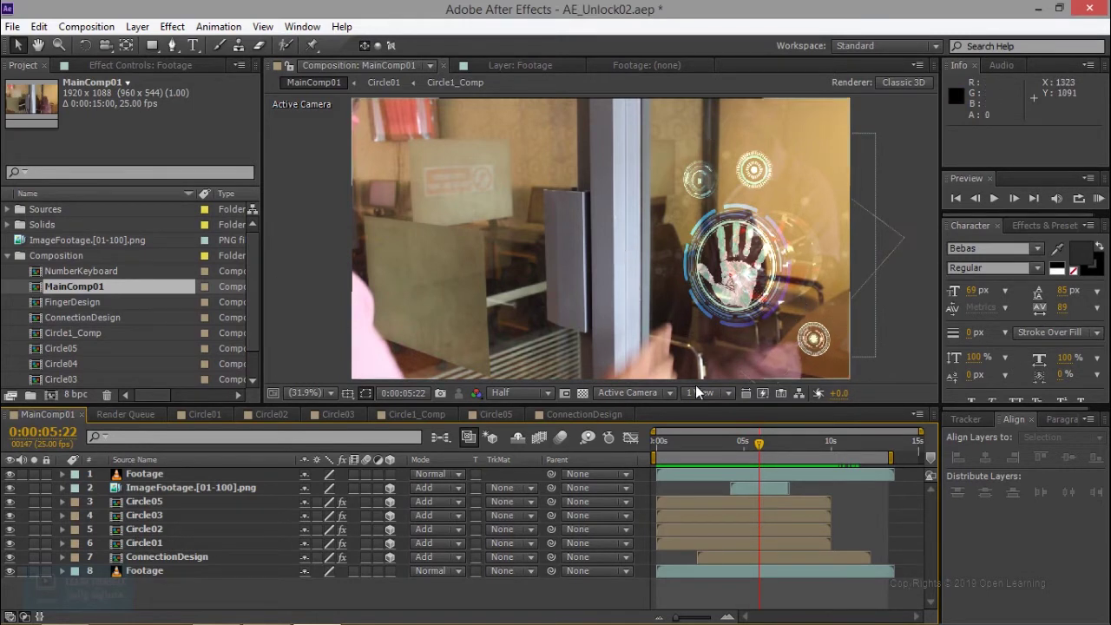
click(60, 501)
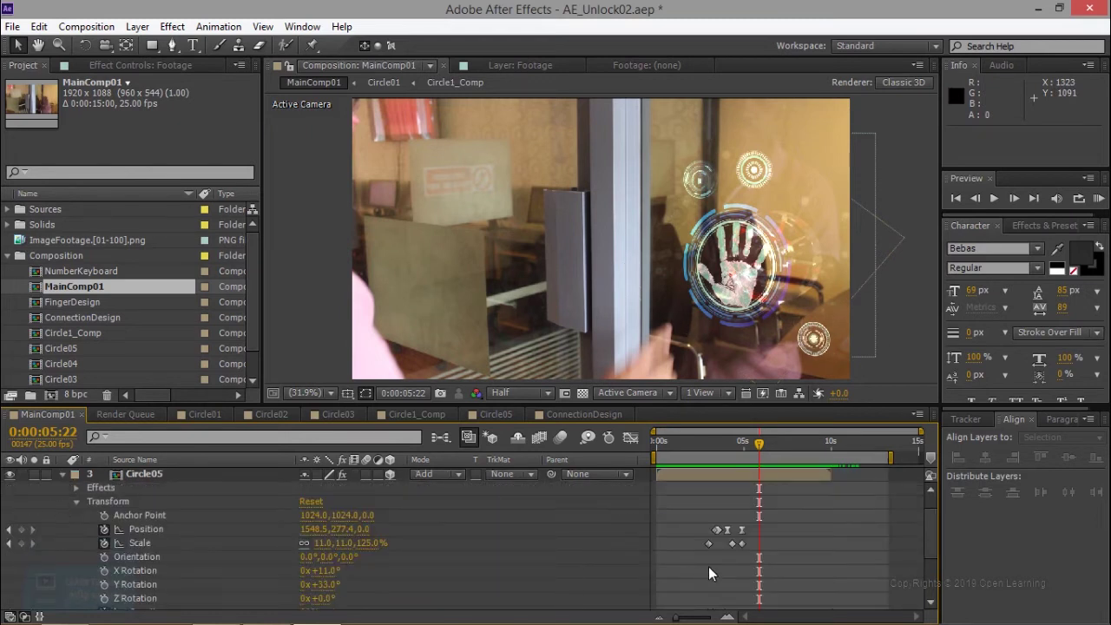
mouse_move(706, 544)
click(751, 448)
drag(755, 451, 766, 460)
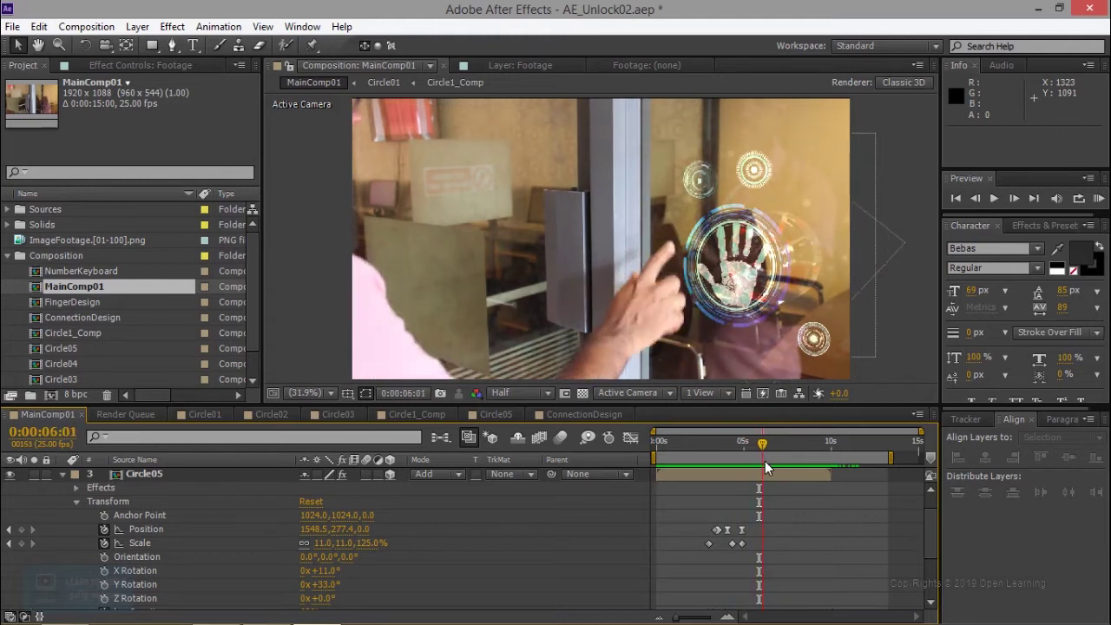
click(710, 543)
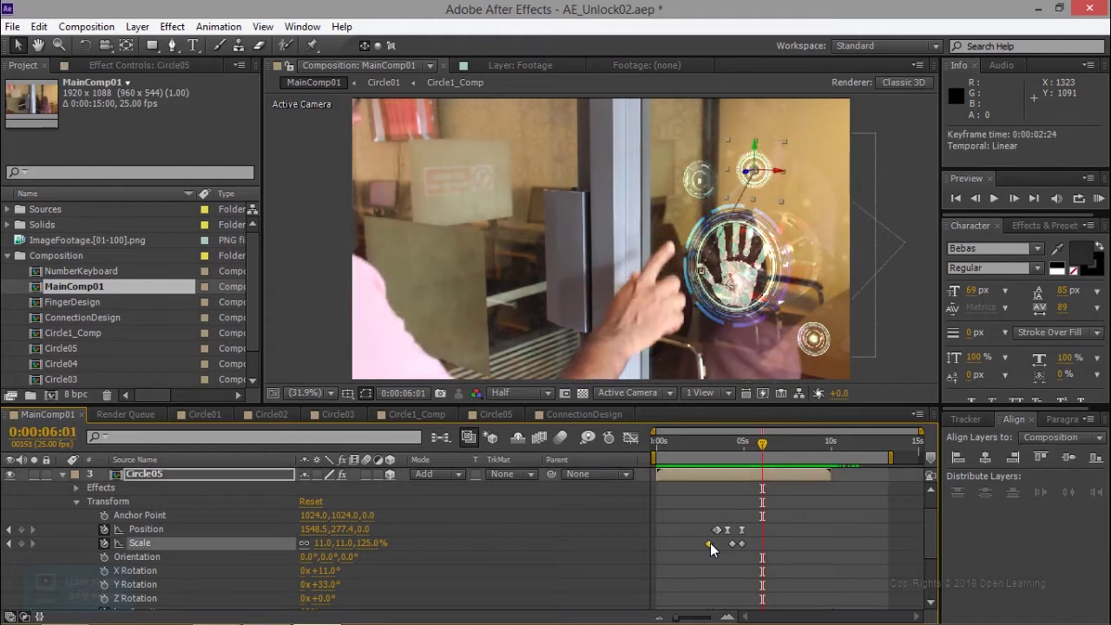
key(ctrl+c)
key(ctrl+v)
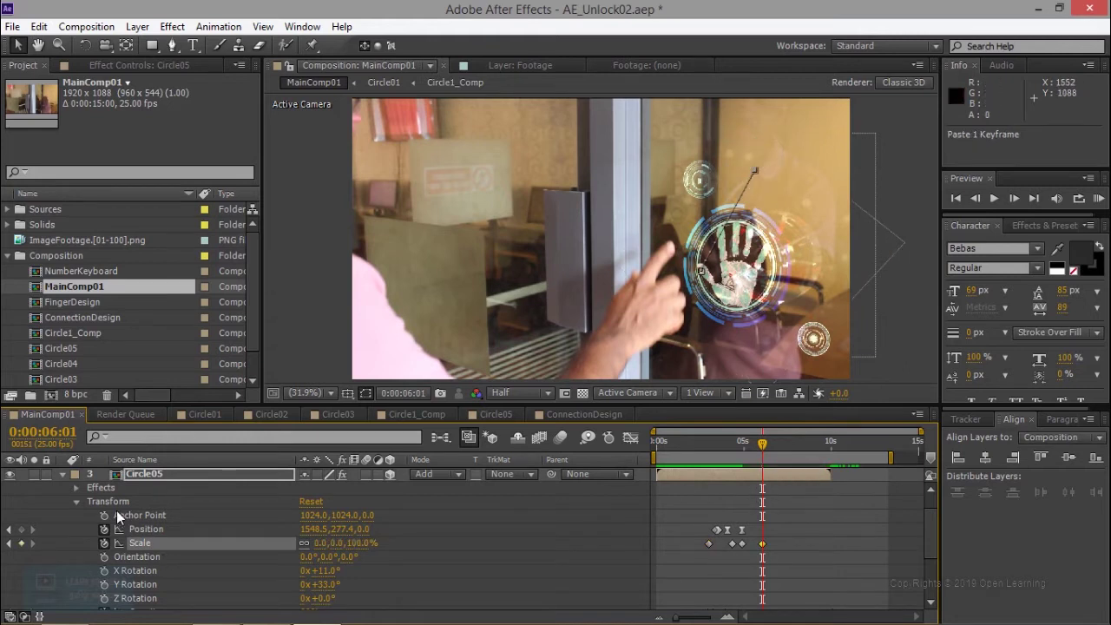
click(63, 474)
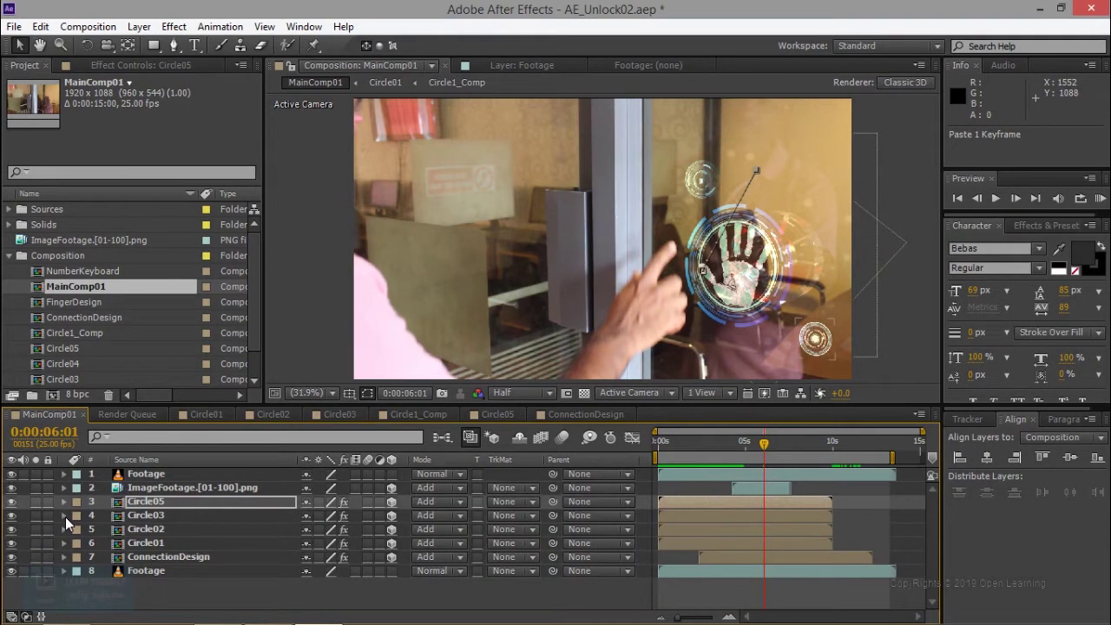
Paste Circle03's 0% Scale keyframe at 0:00:06:01 so its ring vanishes at the touch
click(63, 516)
scroll(66, 516, down, 1)
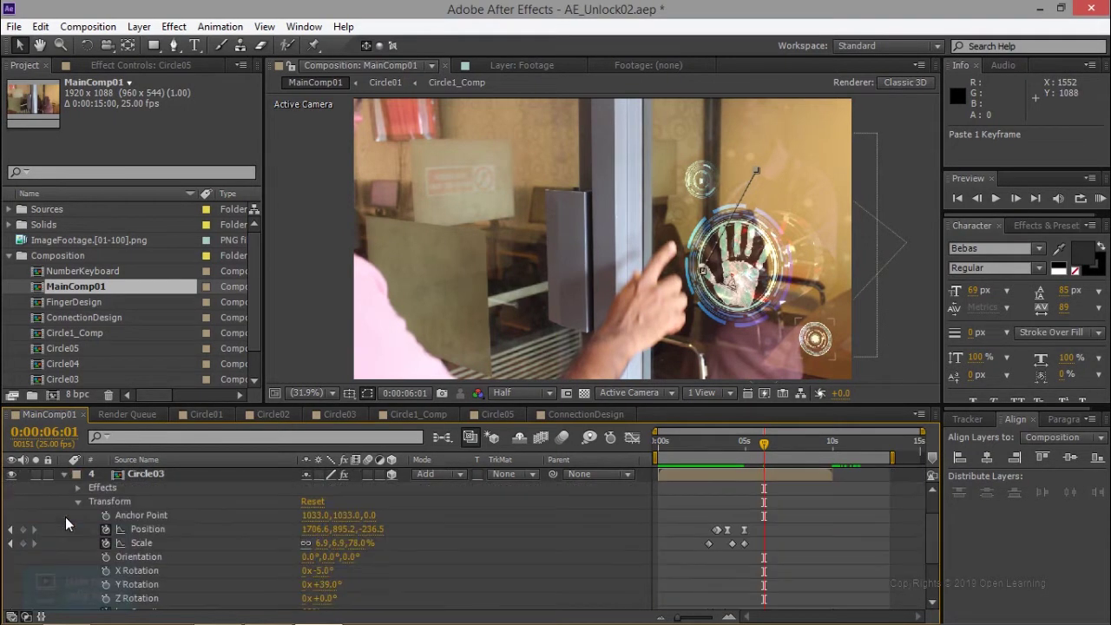
click(708, 543)
key(ctrl+c)
key(ctrl+v)
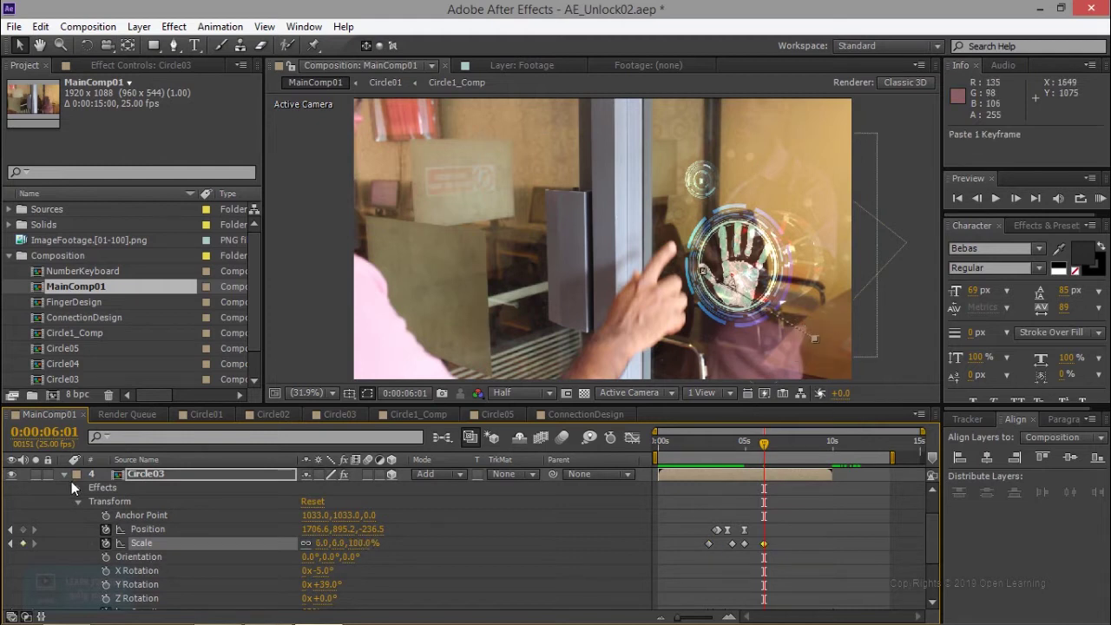
click(64, 475)
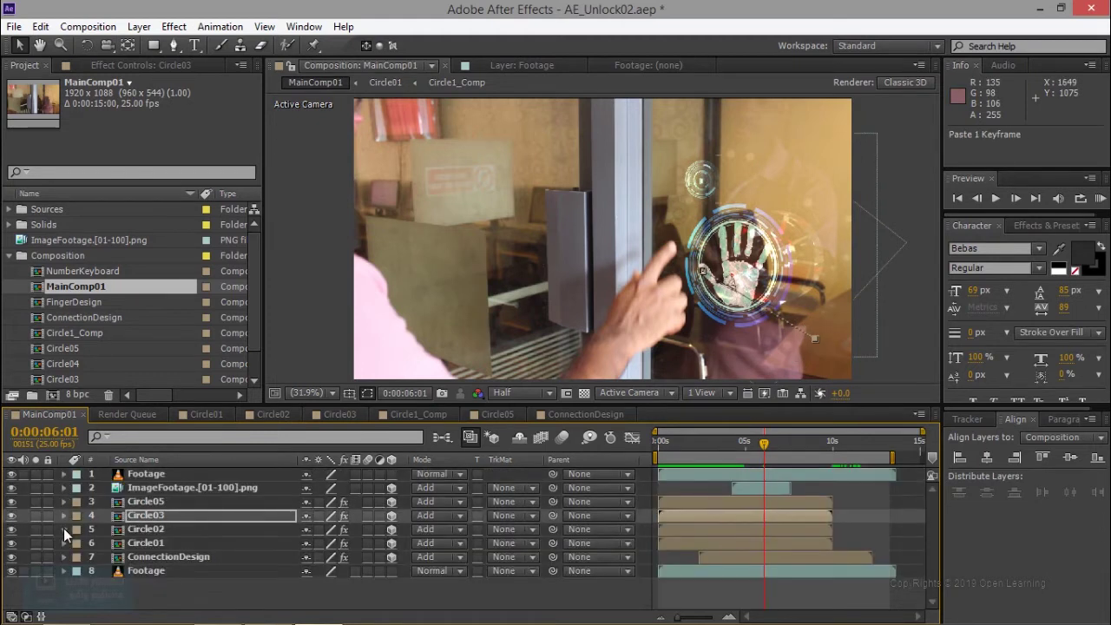
Paste Circle02's 0% Scale keyframe at 0:00:06:01 as well
click(63, 528)
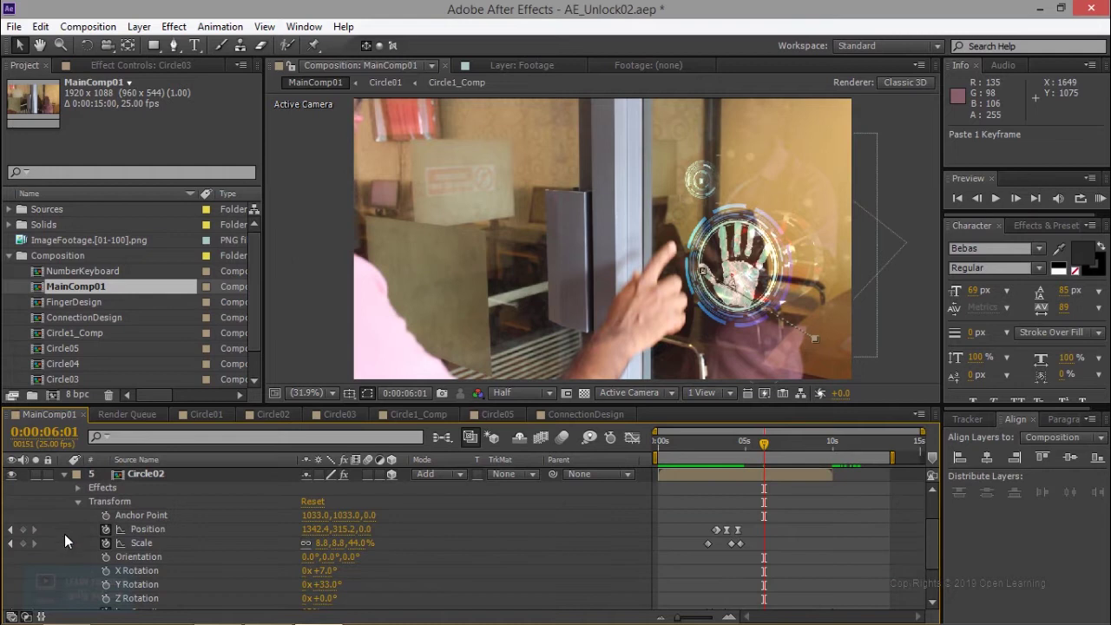
click(707, 545)
key(ctrl+c)
key(ctrl+v)
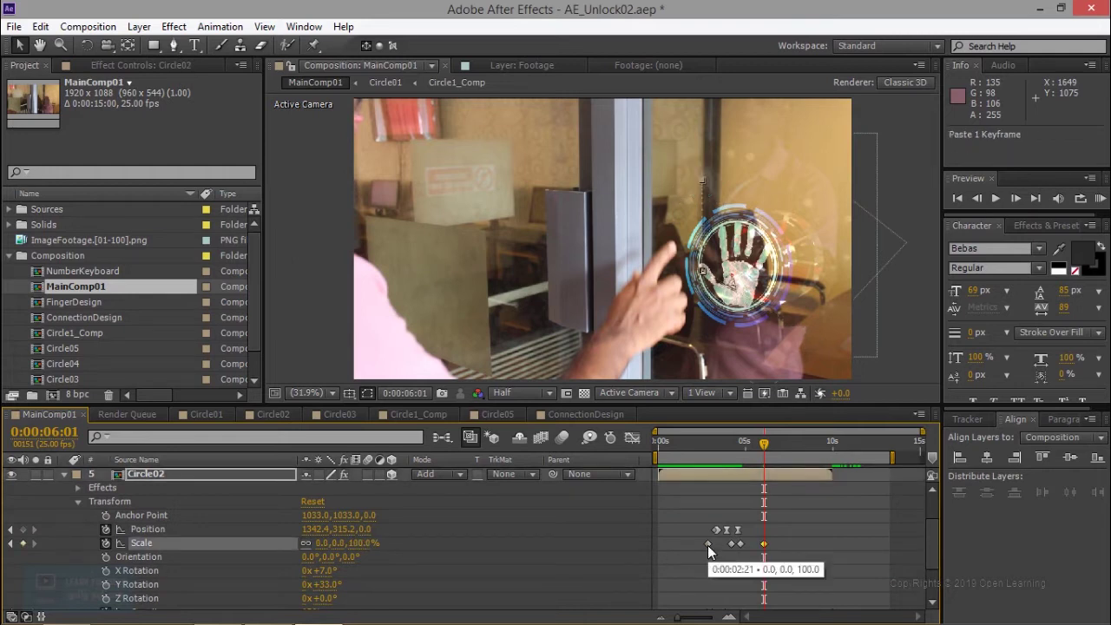
click(64, 475)
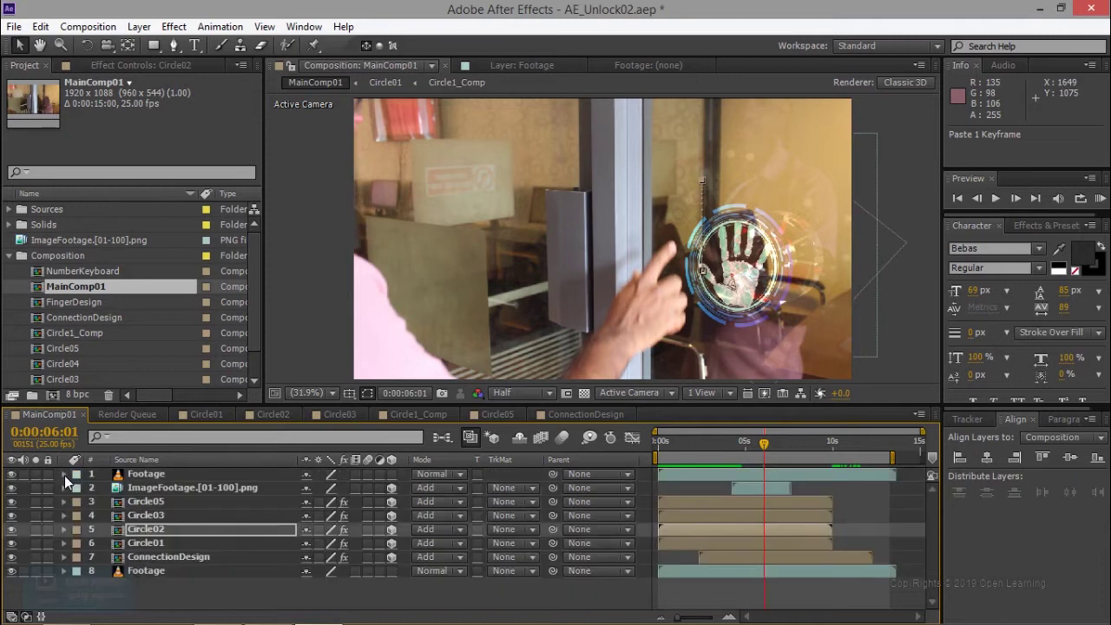
click(64, 545)
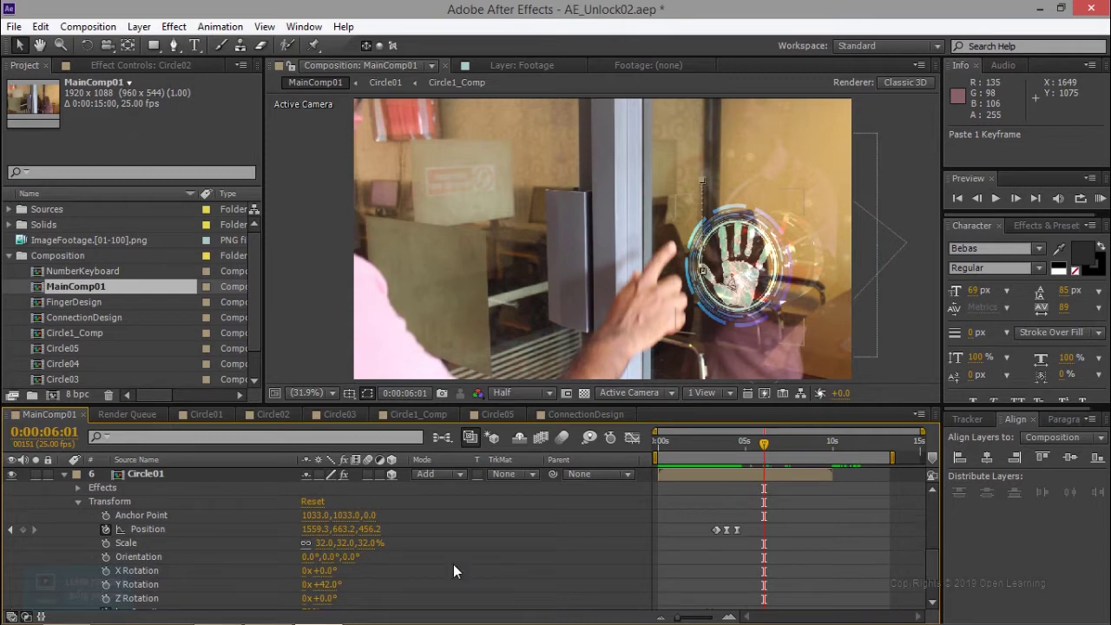
Copy both of Circle01's Opacity keyframes and paste them at 0:00:06:01
scroll(688, 583, down, 1)
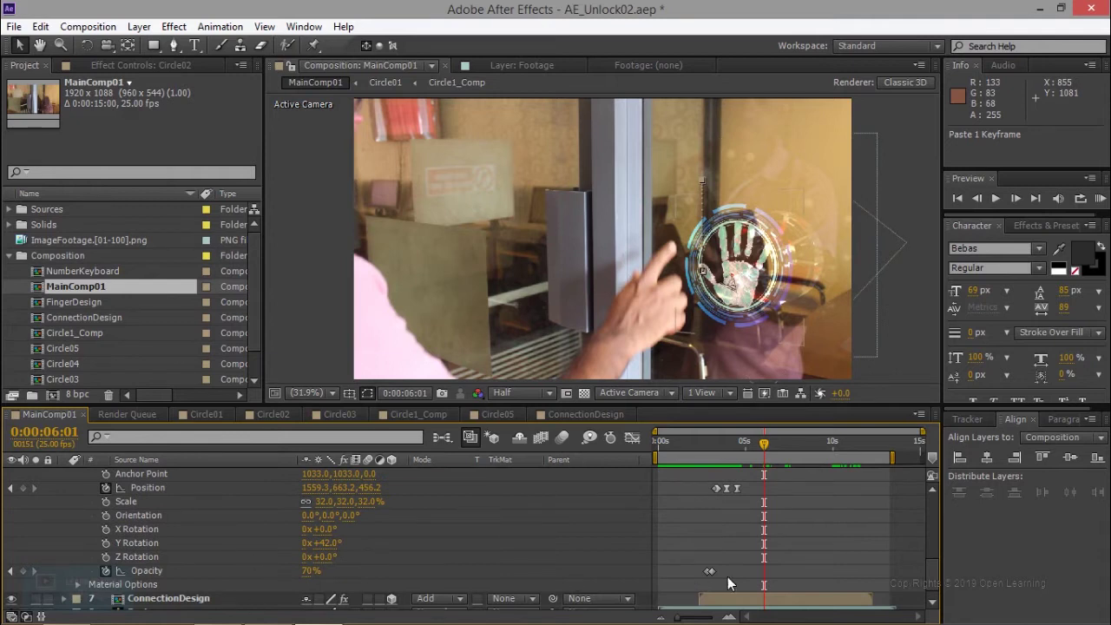
mouse_move(707, 575)
drag(697, 563, 717, 577)
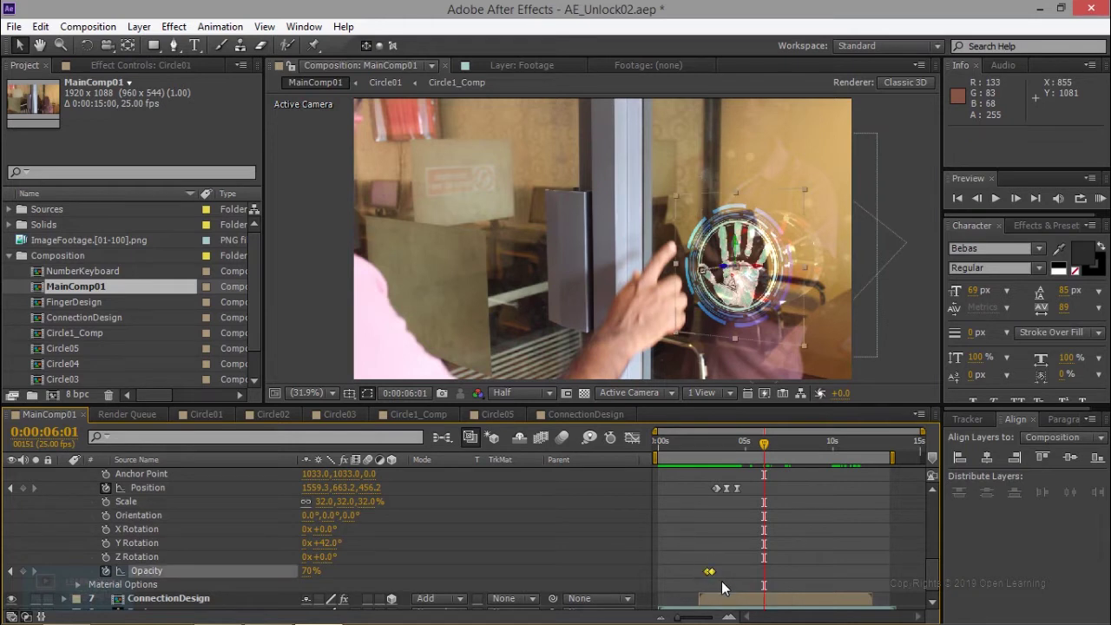
key(ctrl+c)
key(ctrl+v)
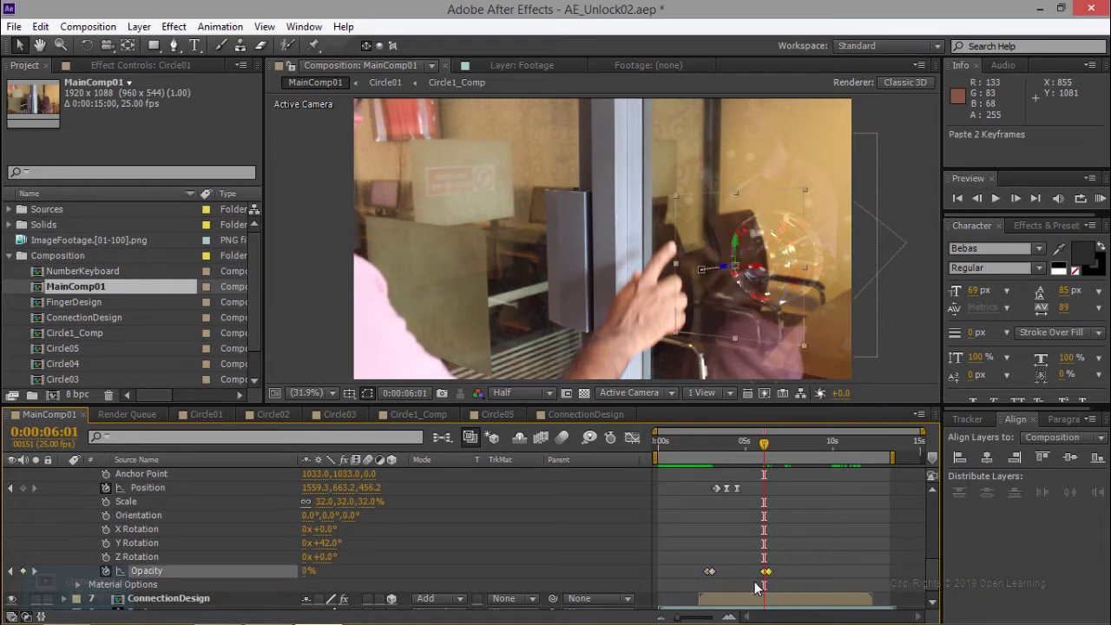
Fine-tune the pasted Opacity keyframe timing, end the work area at 0:00:07:15, and preview
mouse_move(769, 577)
click(765, 573)
drag(764, 573, 772, 572)
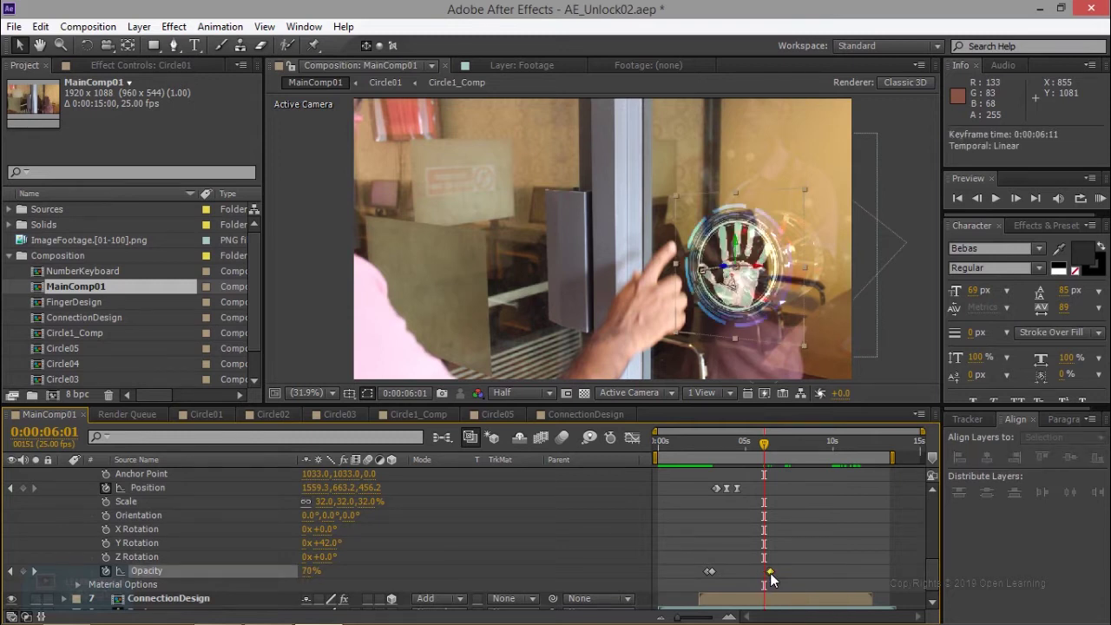
drag(772, 572, 765, 573)
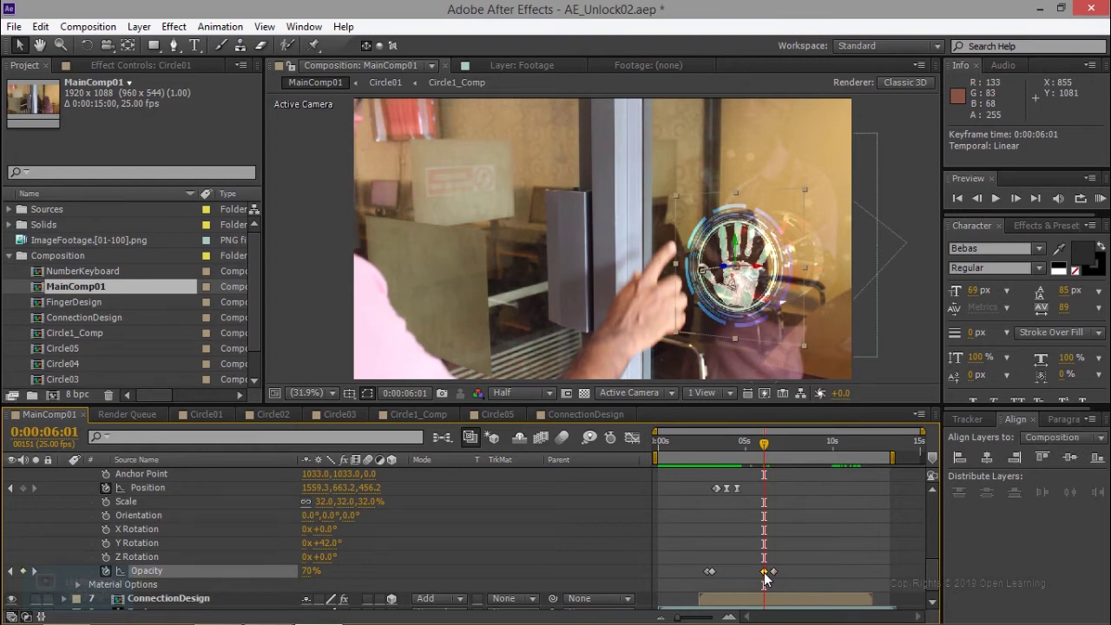
drag(770, 570, 769, 570)
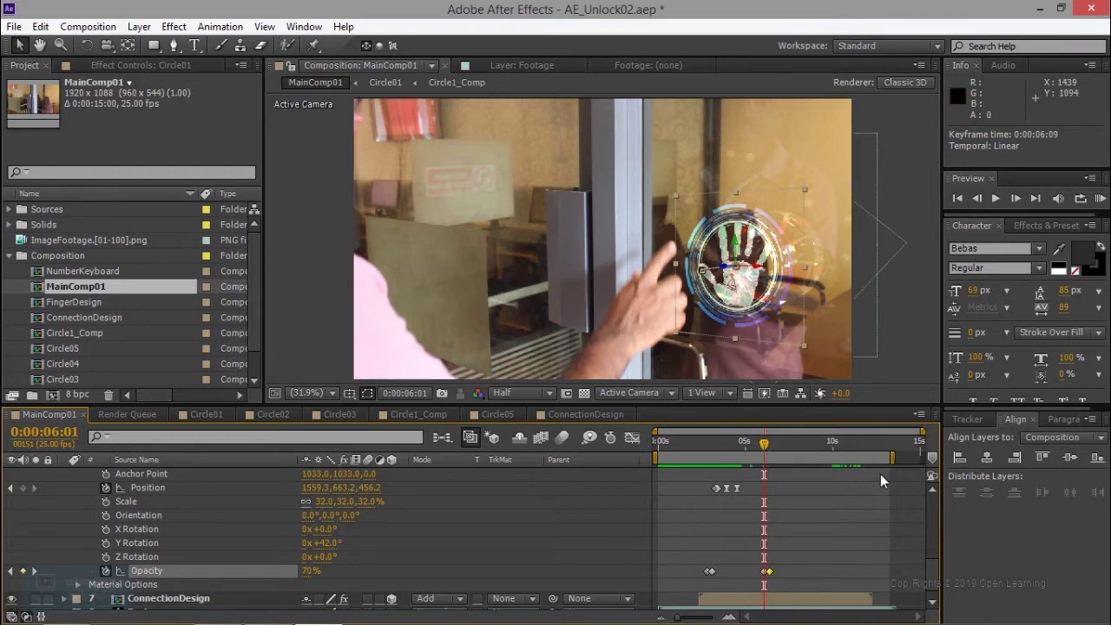
drag(892, 457, 793, 457)
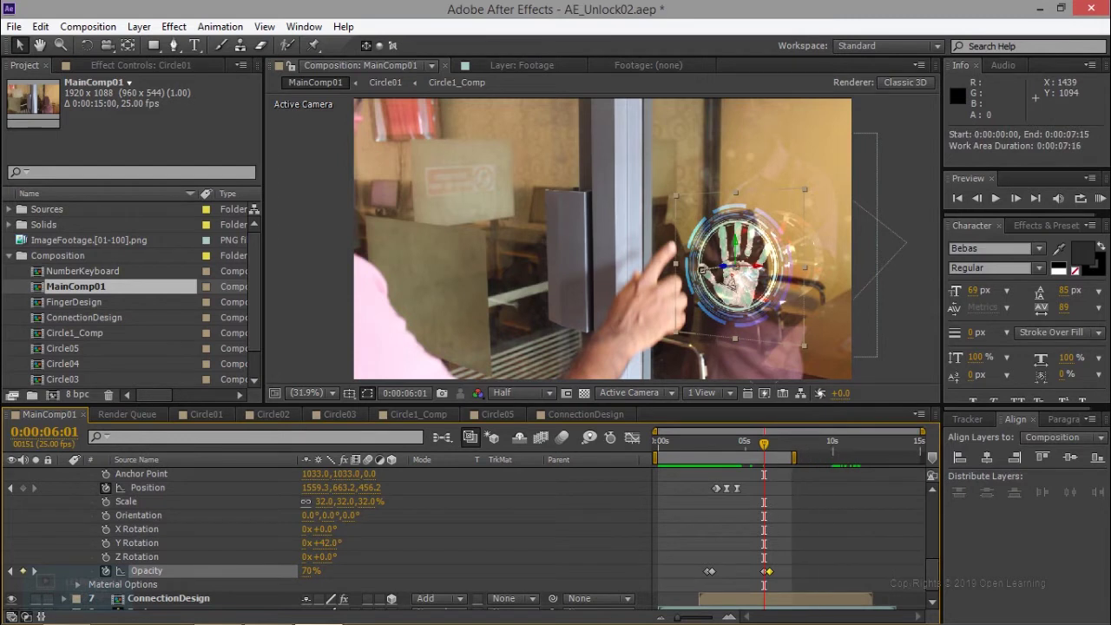
key(KP_0)
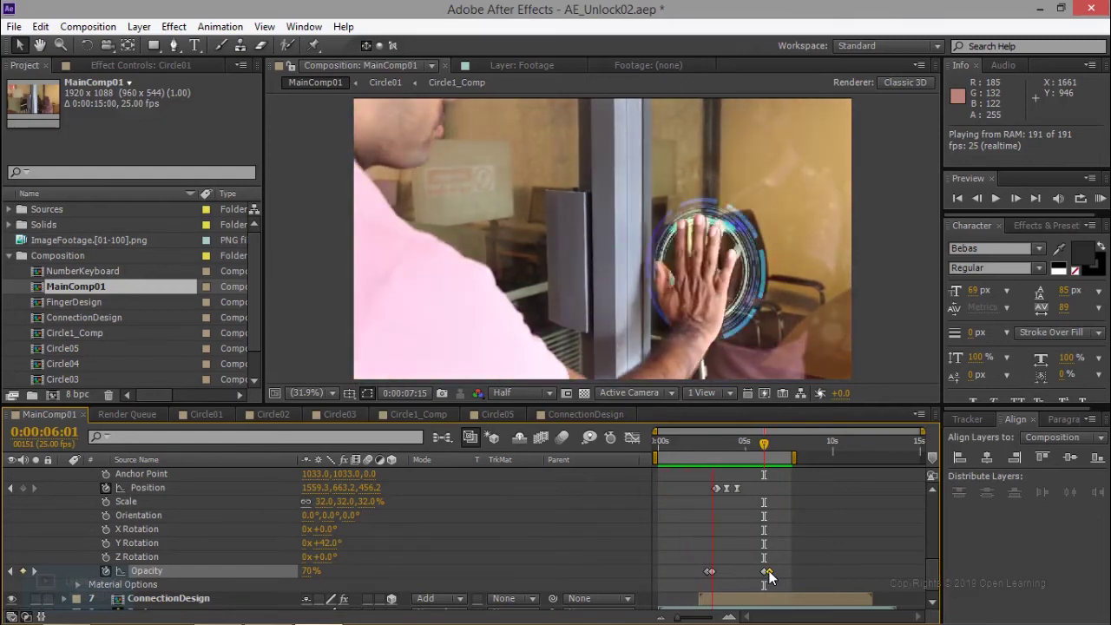
key(space)
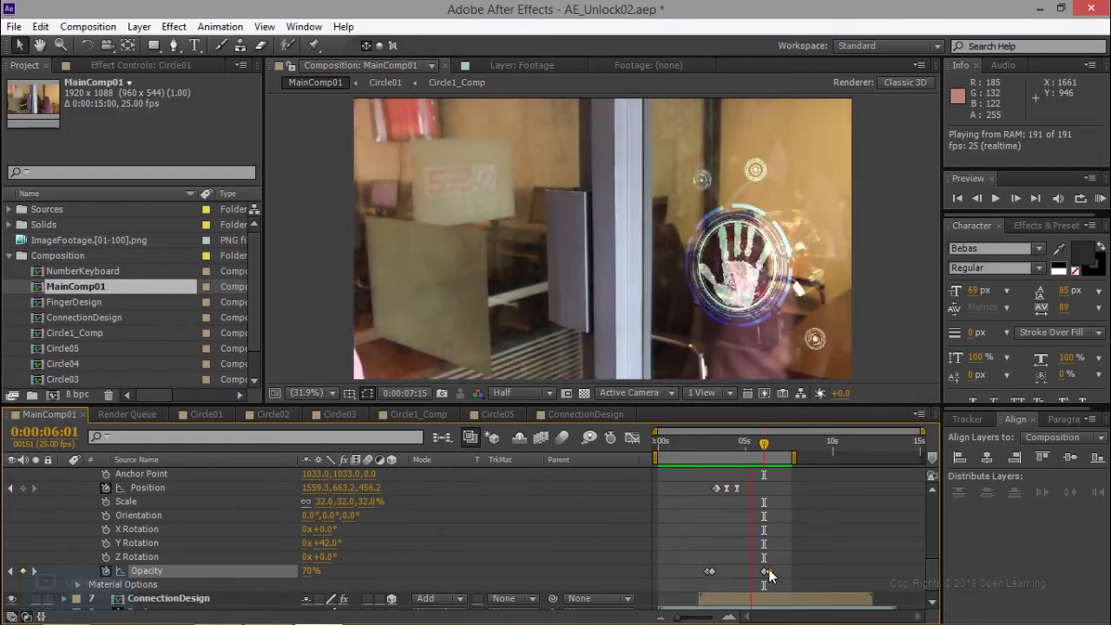
click(767, 572)
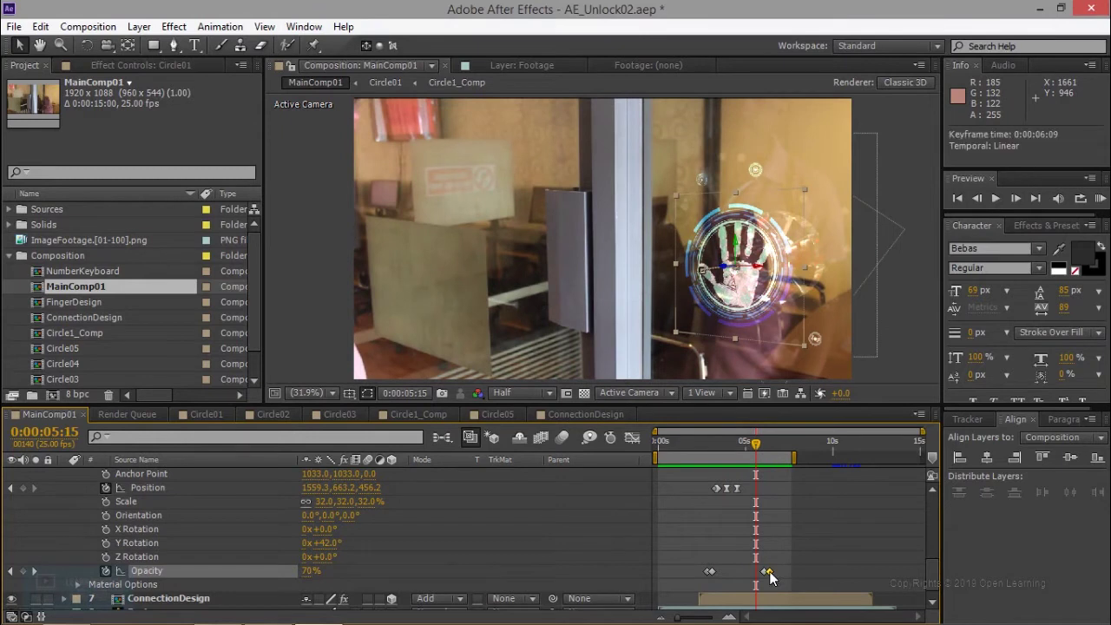
Move Circle01's 0% Opacity keyframe to 0:00:06:03, scrubbing to check the fade-out
drag(772, 575, 765, 573)
drag(758, 446, 767, 452)
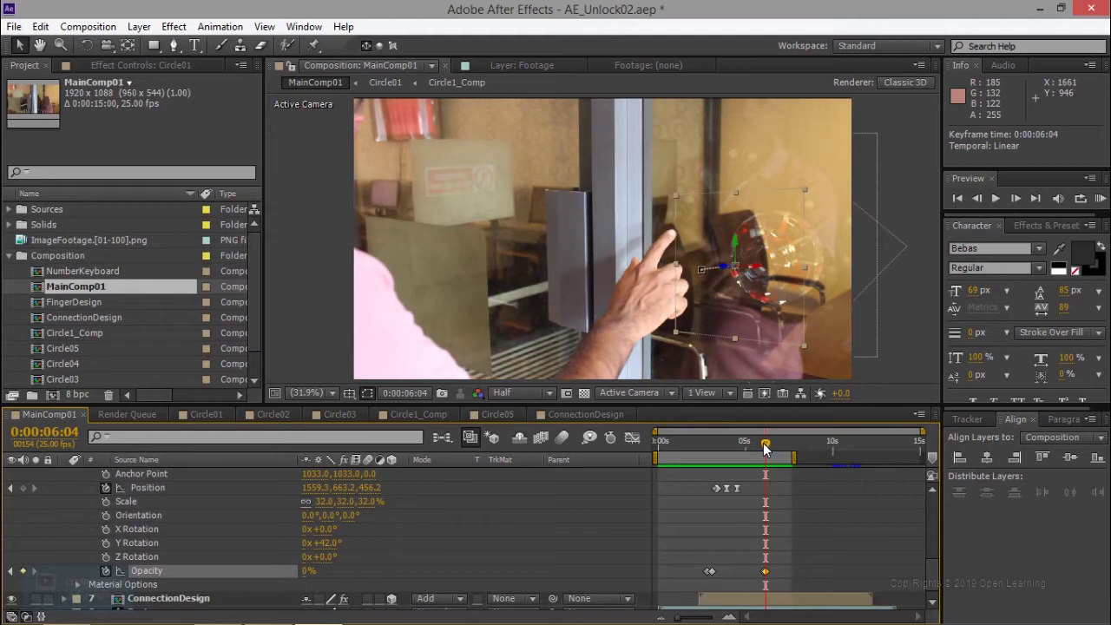
drag(766, 447, 761, 447)
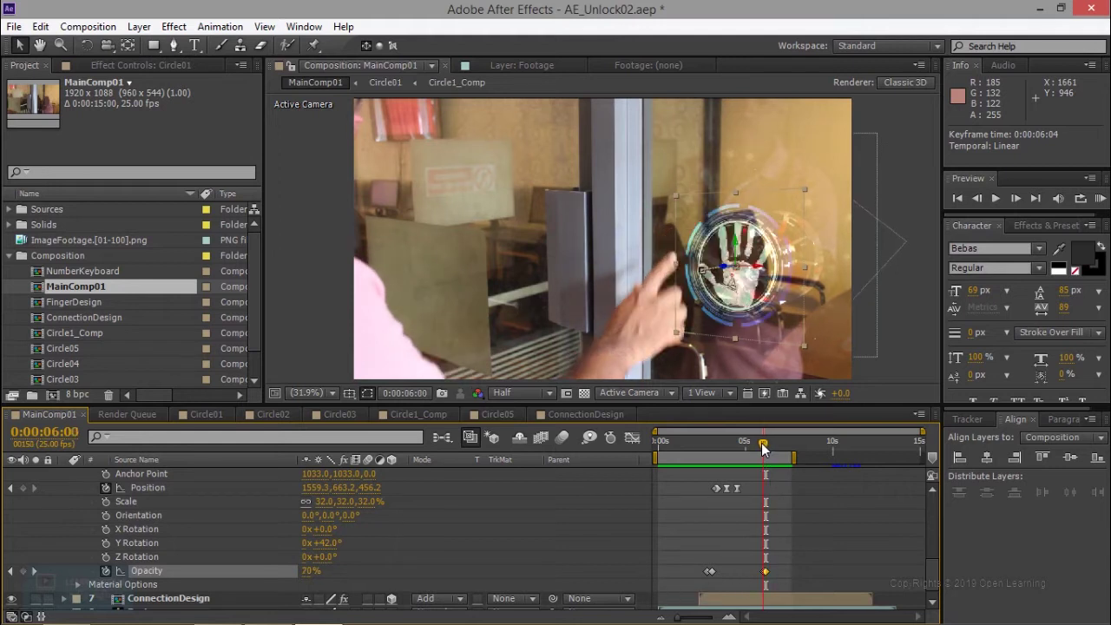
drag(762, 447, 765, 447)
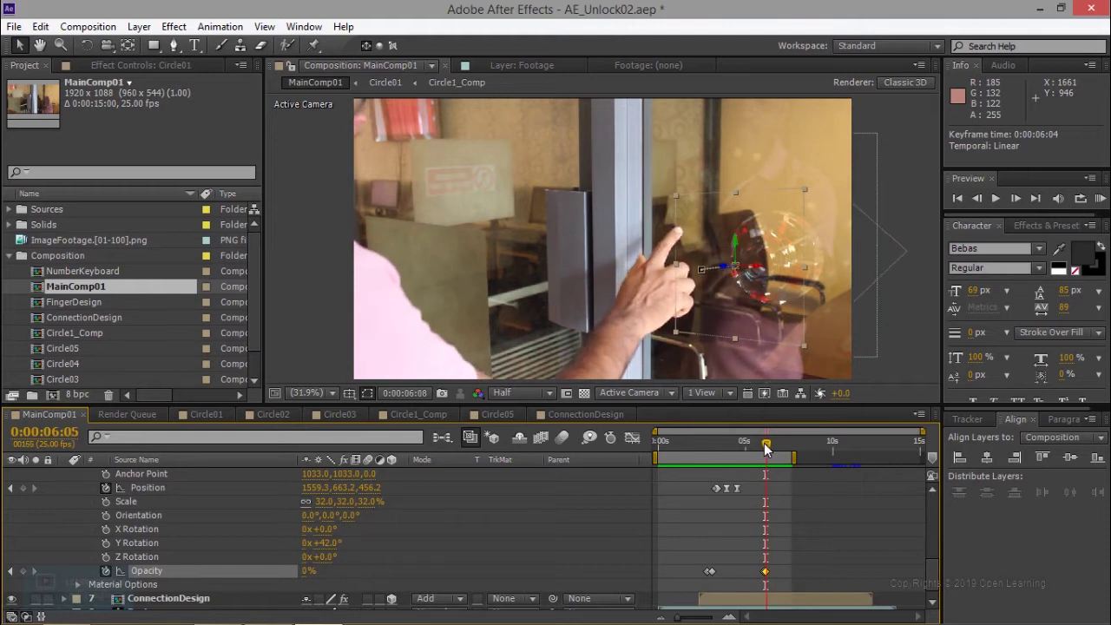
mouse_move(676, 618)
mouse_down()
mouse_move(718, 618)
mouse_move(703, 618)
mouse_up()
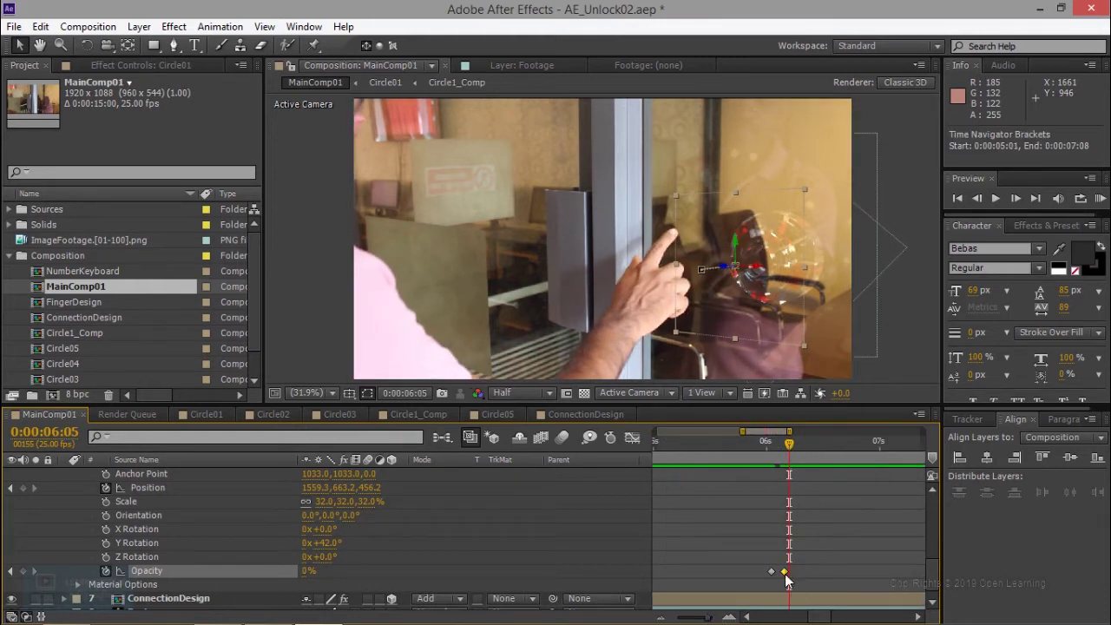
drag(787, 572, 780, 571)
mouse_move(789, 449)
mouse_down()
mouse_move(747, 460)
mouse_move(780, 461)
mouse_move(769, 461)
mouse_up()
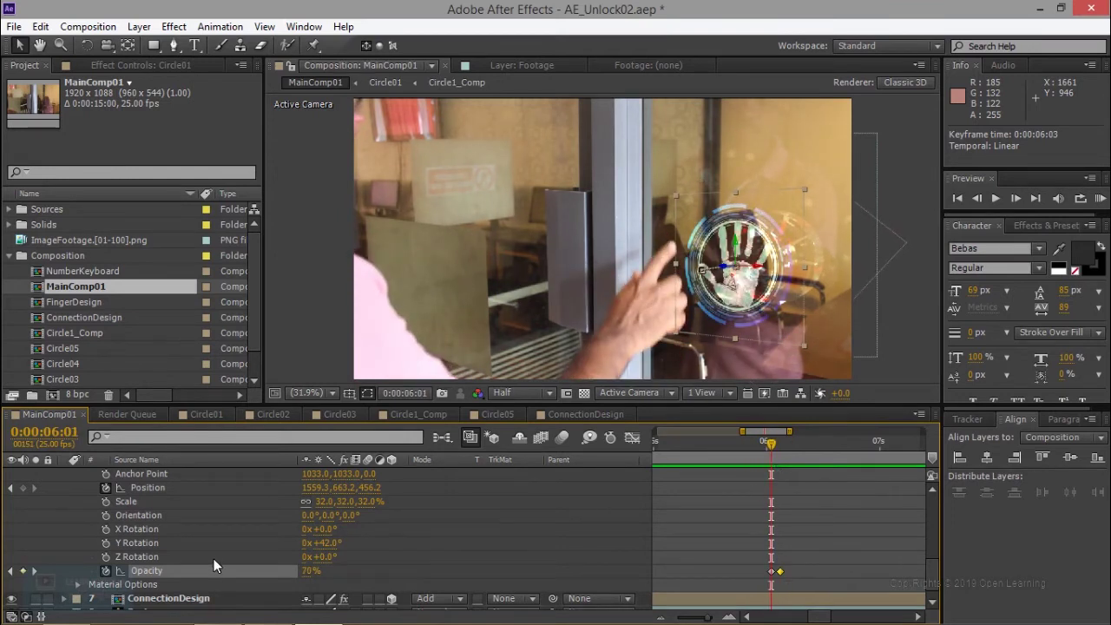
scroll(165, 535, up, 1)
Scroll to Circle02's Transform and scrub to its 0.0, 0.0, 100.0% Scale at 0:00:06:01
scroll(165, 536, up, 2)
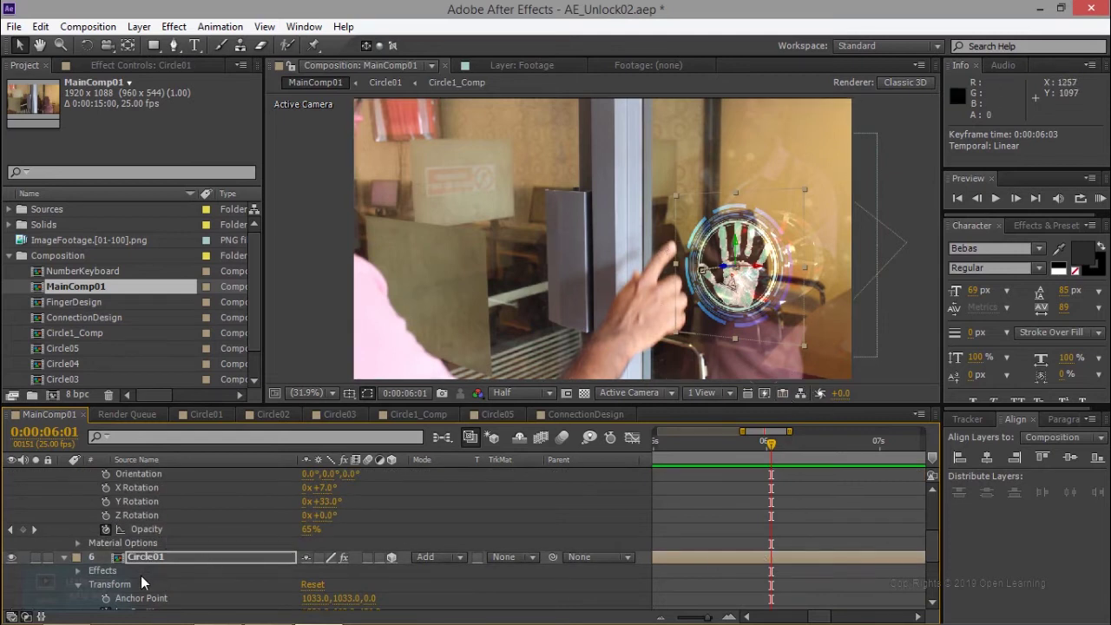
scroll(140, 575, down, 1)
scroll(139, 576, down, 1)
scroll(137, 580, up, 2)
scroll(137, 579, up, 2)
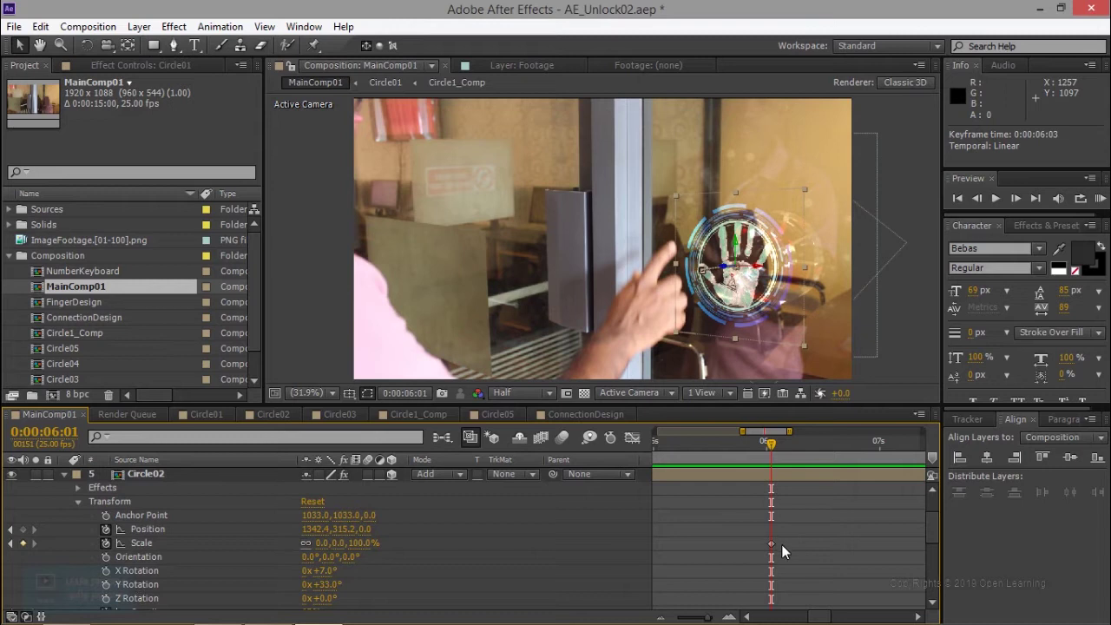
mouse_move(772, 551)
drag(771, 447, 767, 446)
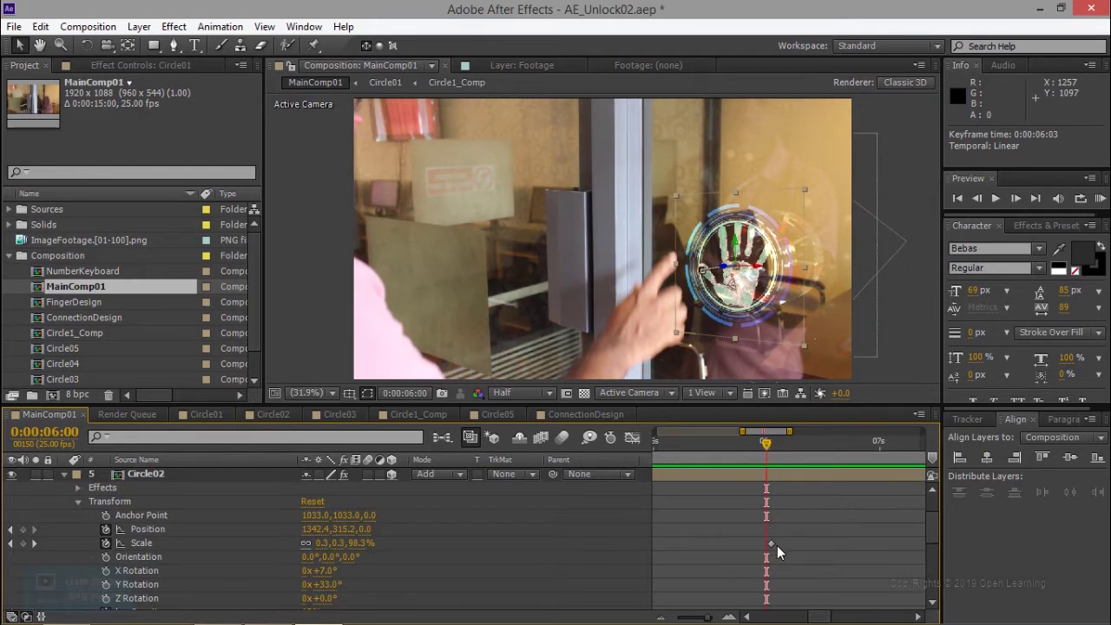
mouse_move(767, 446)
mouse_down()
mouse_move(784, 446)
mouse_move(705, 461)
mouse_move(753, 462)
mouse_move(723, 463)
mouse_up()
drag(698, 463, 670, 464)
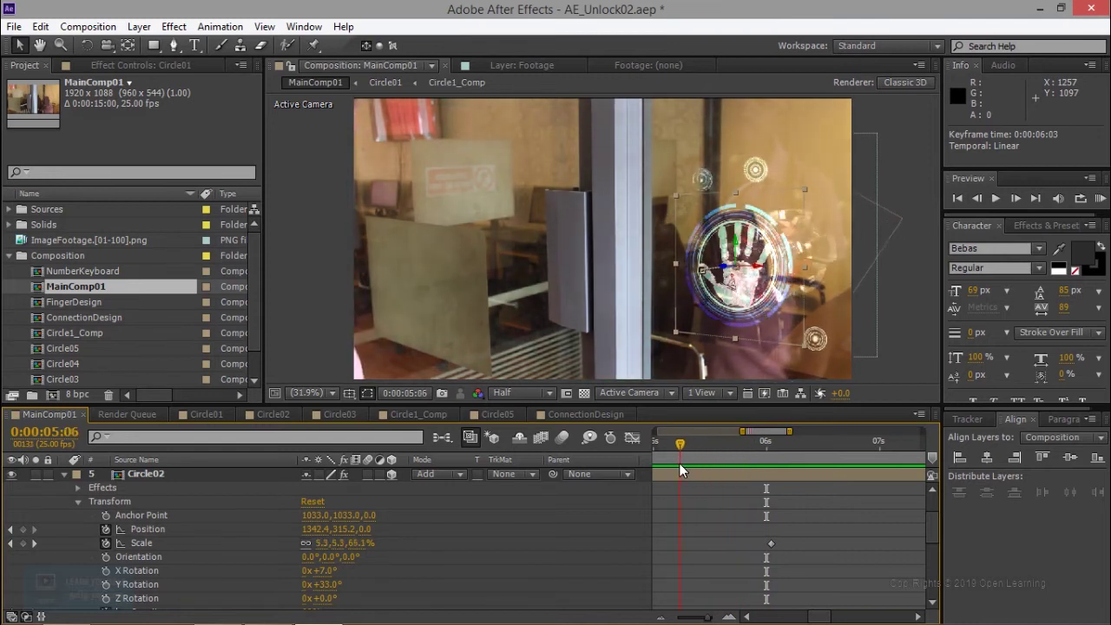
drag(710, 617, 697, 618)
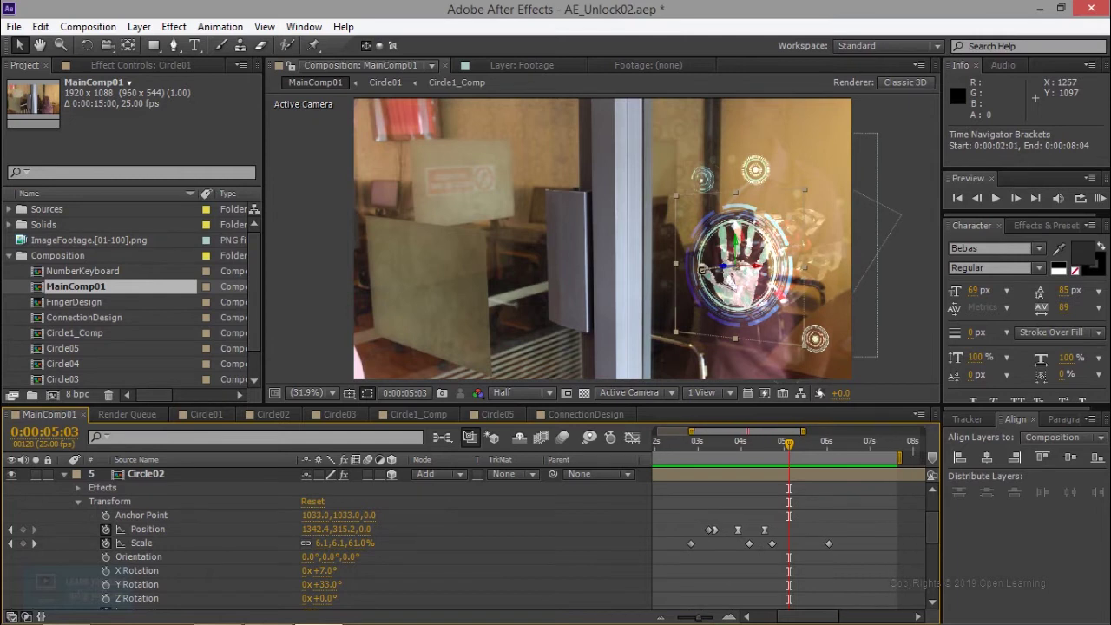
mouse_move(789, 449)
mouse_down()
mouse_move(693, 465)
mouse_move(780, 471)
mouse_move(740, 483)
mouse_move(748, 478)
mouse_up()
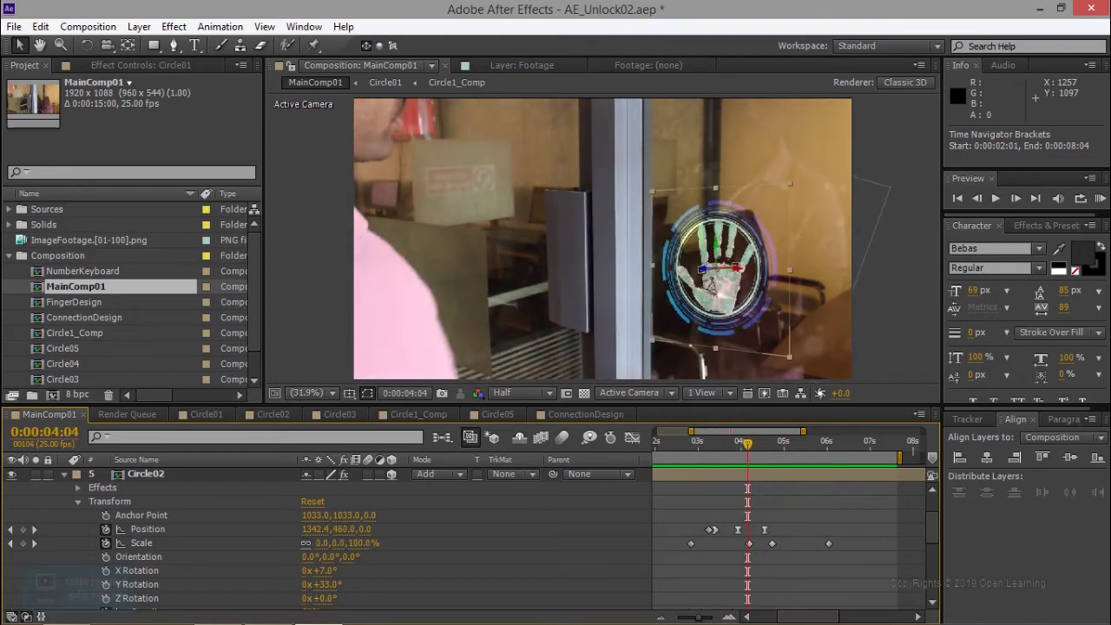
mouse_move(748, 448)
mouse_down()
mouse_move(729, 452)
mouse_move(823, 459)
mouse_up()
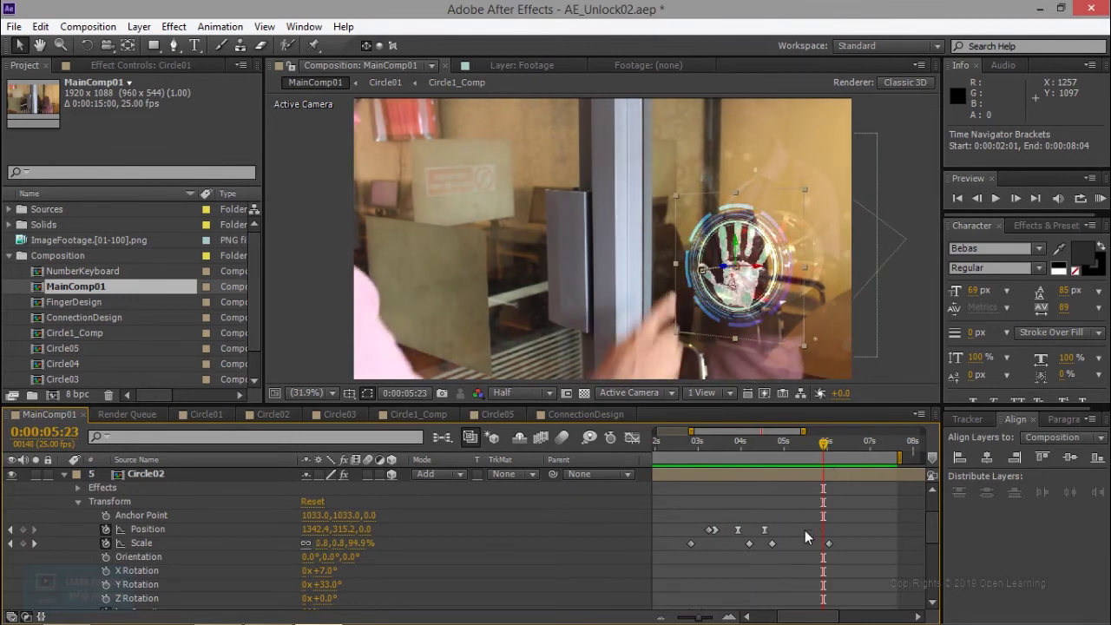
Copy Circle02's 0:00:04:18 Scale keyframe and paste it at 0:00:05:23
click(772, 543)
key(ctrl+c)
key(ctrl+v)
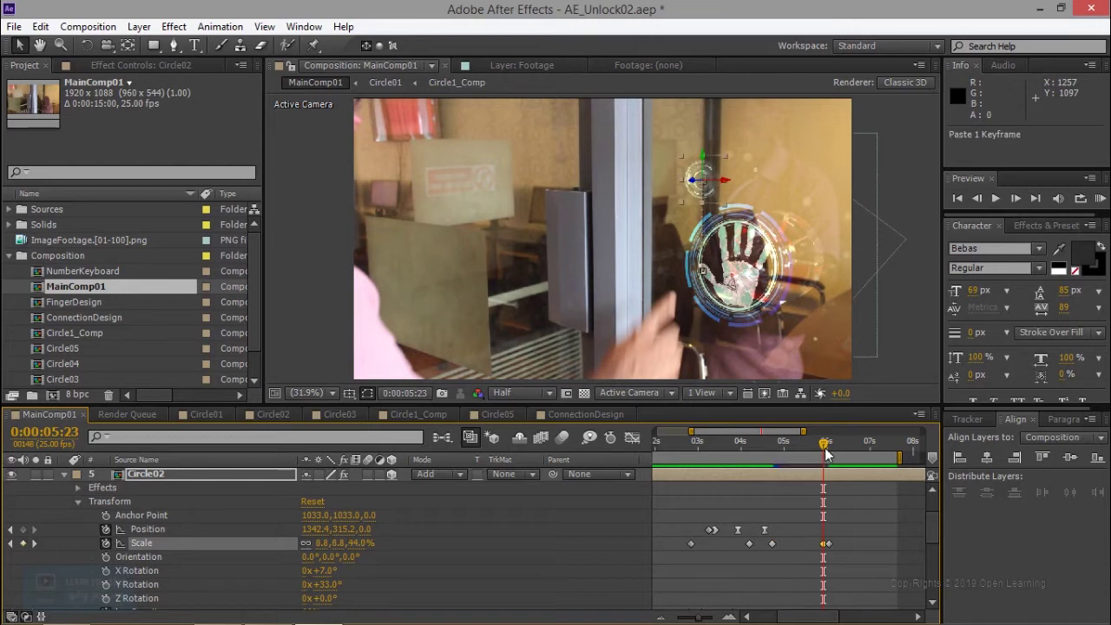
drag(826, 453, 827, 456)
Undo a stray paste, then copy Circle03's 0:00:04:23 Scale keyframe (6.9, 6.9, 78.0%) to 0:00:05:24
scroll(282, 566, up, 2)
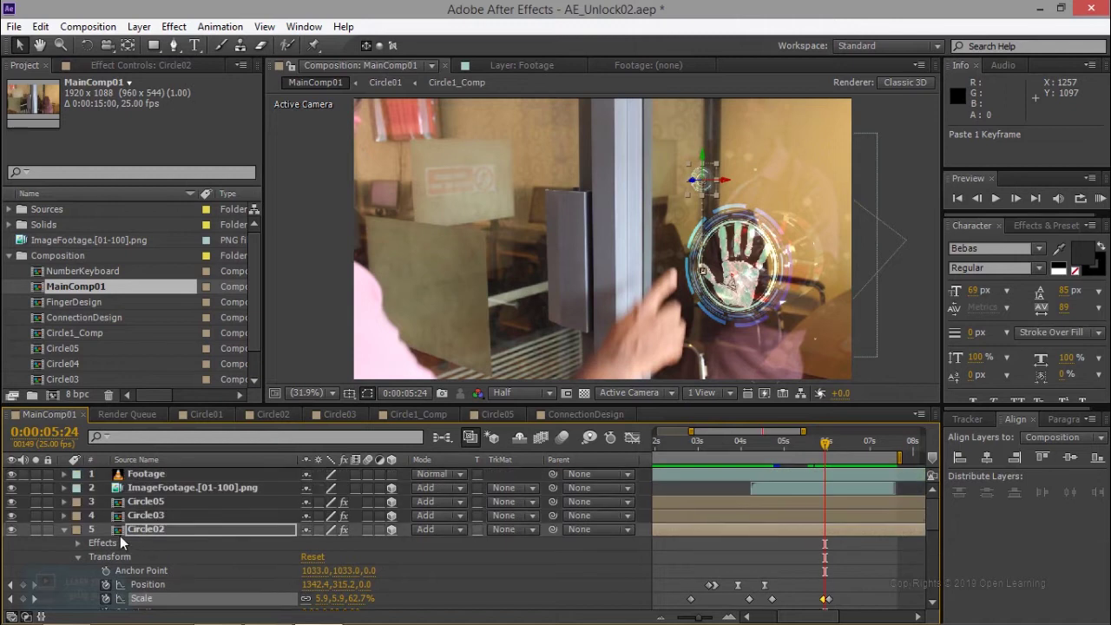
click(65, 516)
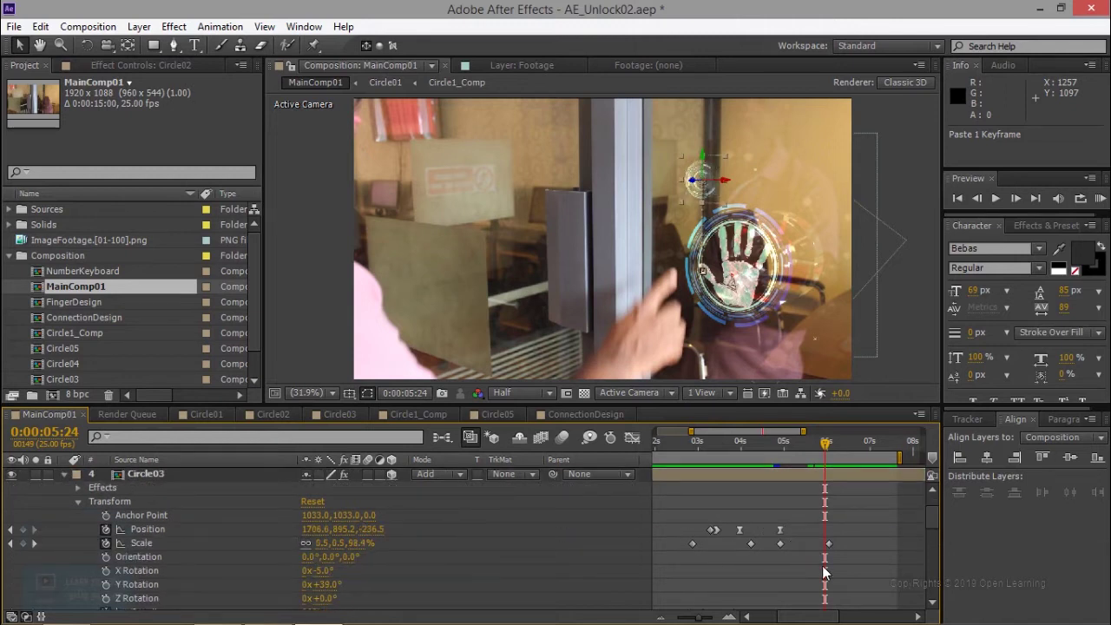
key(ctrl+z)
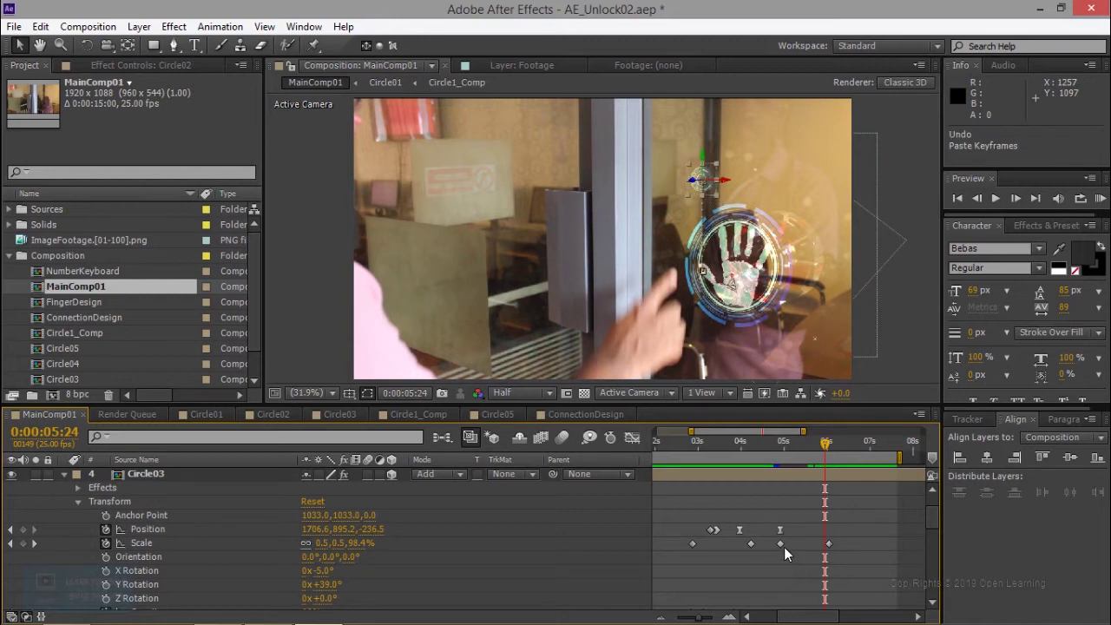
click(783, 545)
key(ctrl+c)
key(ctrl+v)
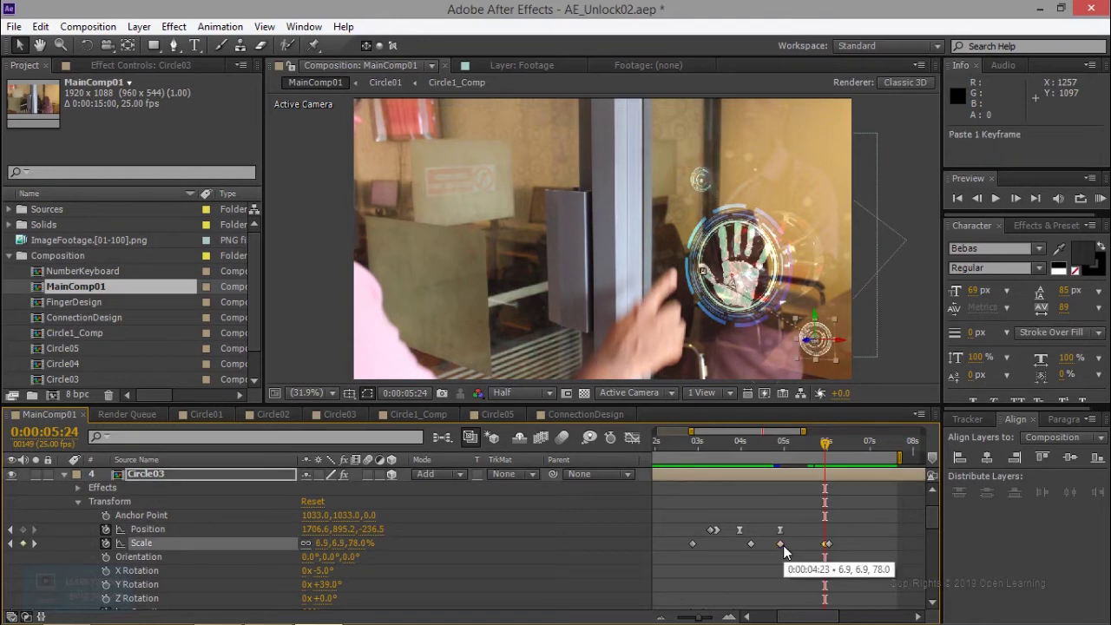
Copy Circle05's 0:00:04:22 Scale keyframe (11.0, 11.0, 125.0%) to 0:00:05:24
scroll(197, 549, up, 2)
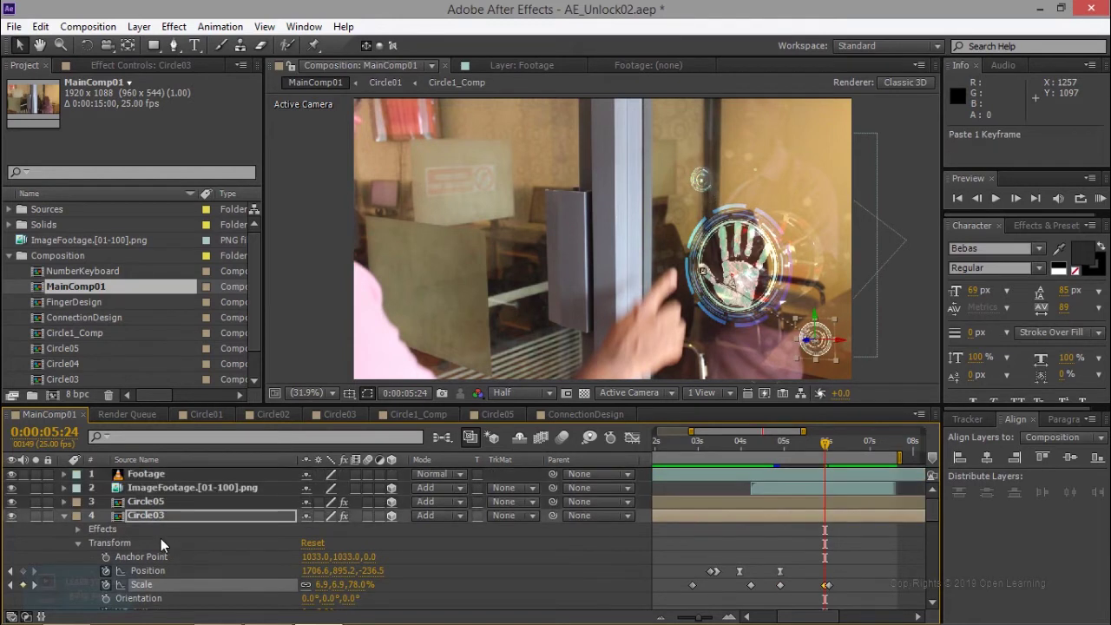
click(63, 501)
scroll(65, 500, down, 1)
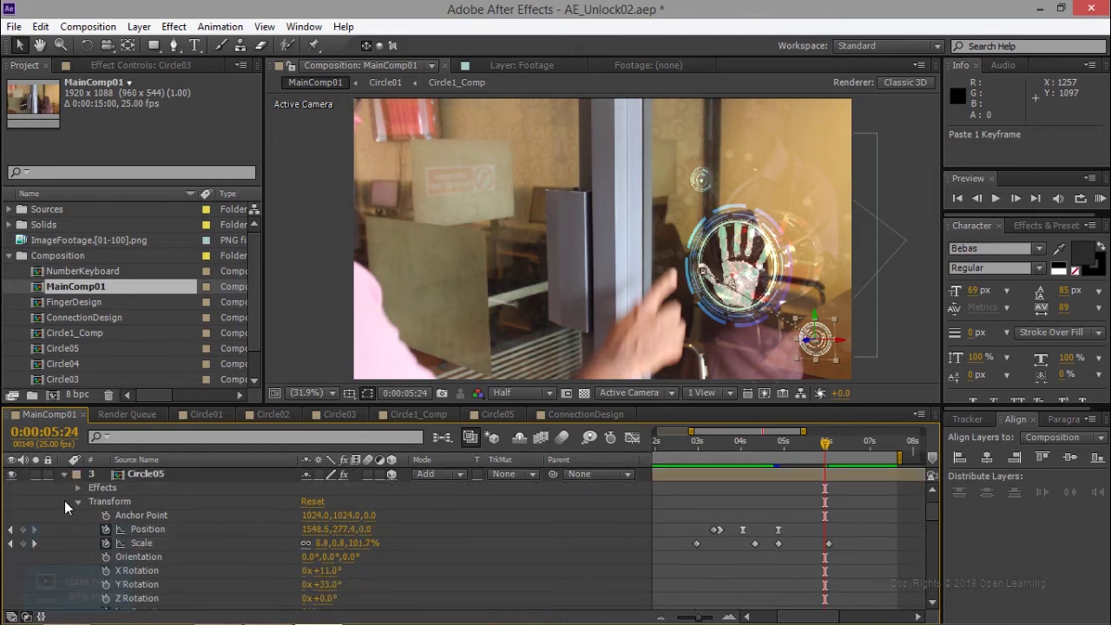
click(778, 544)
key(ctrl+c)
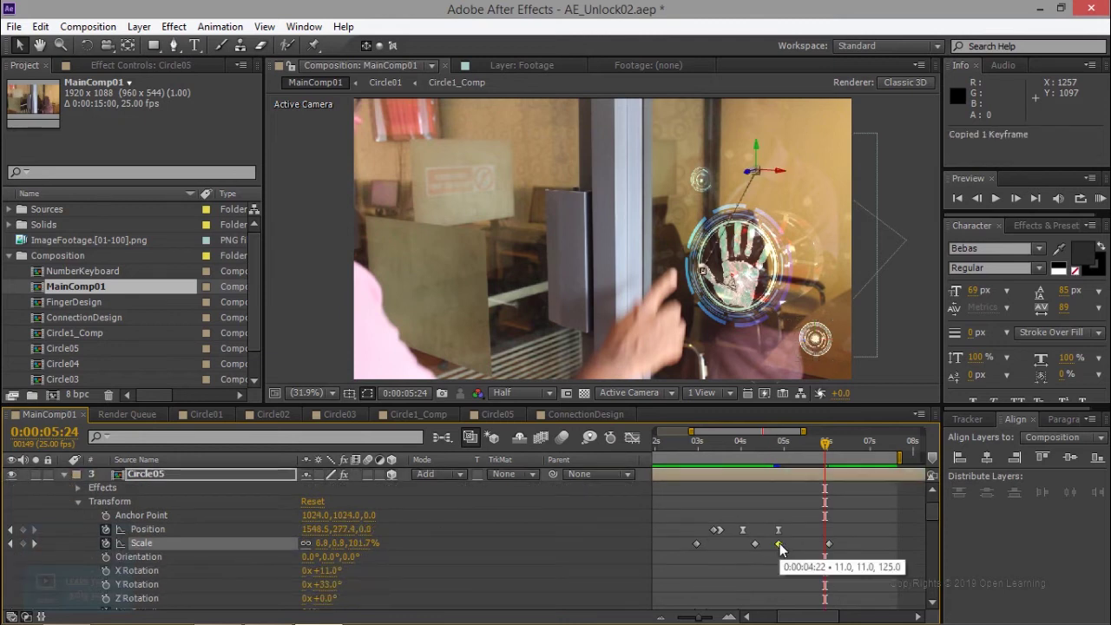
key(ctrl+v)
scroll(241, 555, up, 1)
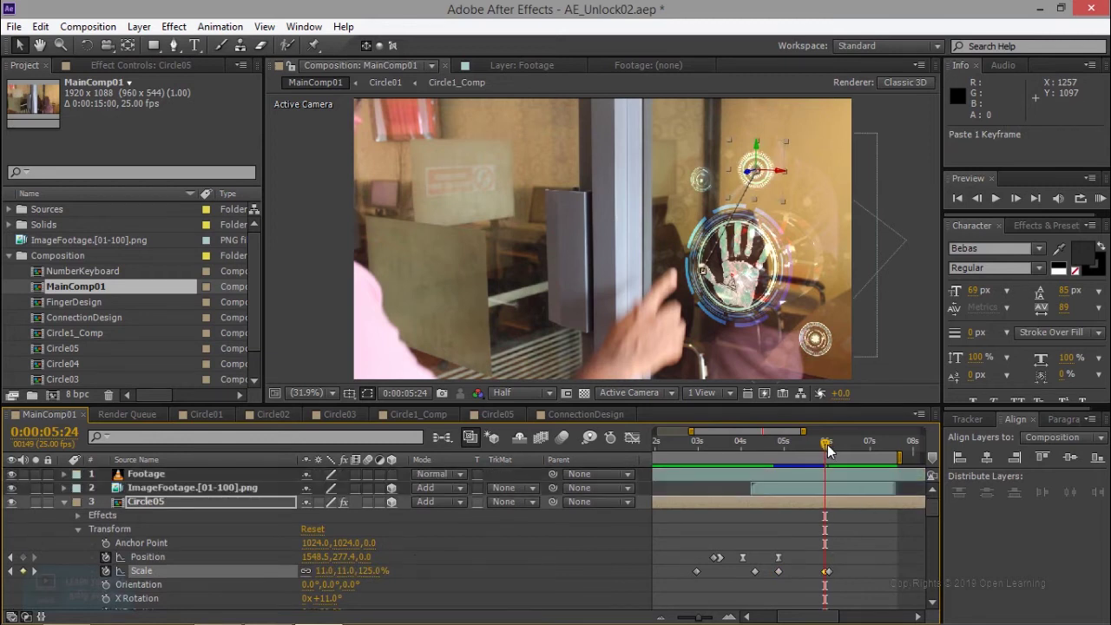
Start the work area at about 0:00:01:21 and play a RAM preview of the HUD circles
drag(825, 449, 804, 448)
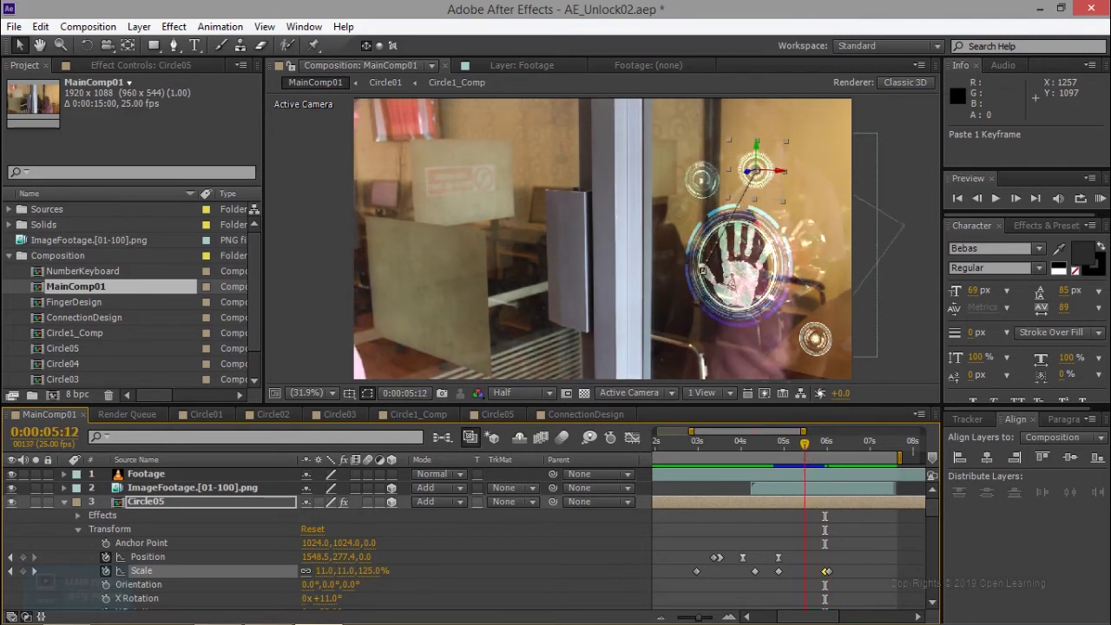
drag(691, 431, 656, 432)
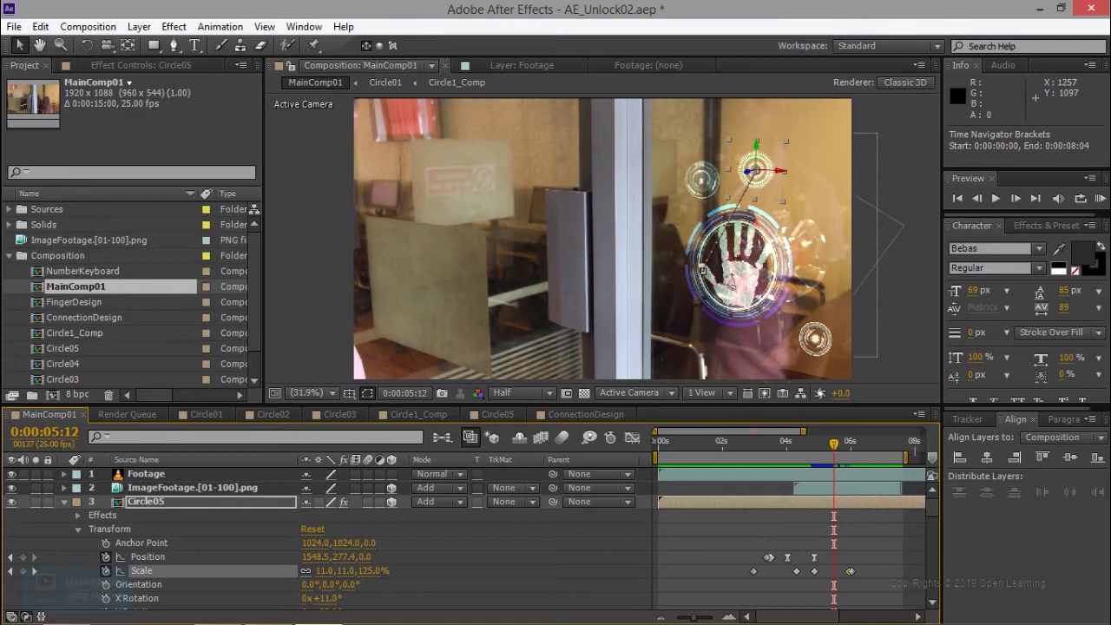
drag(658, 457, 660, 457)
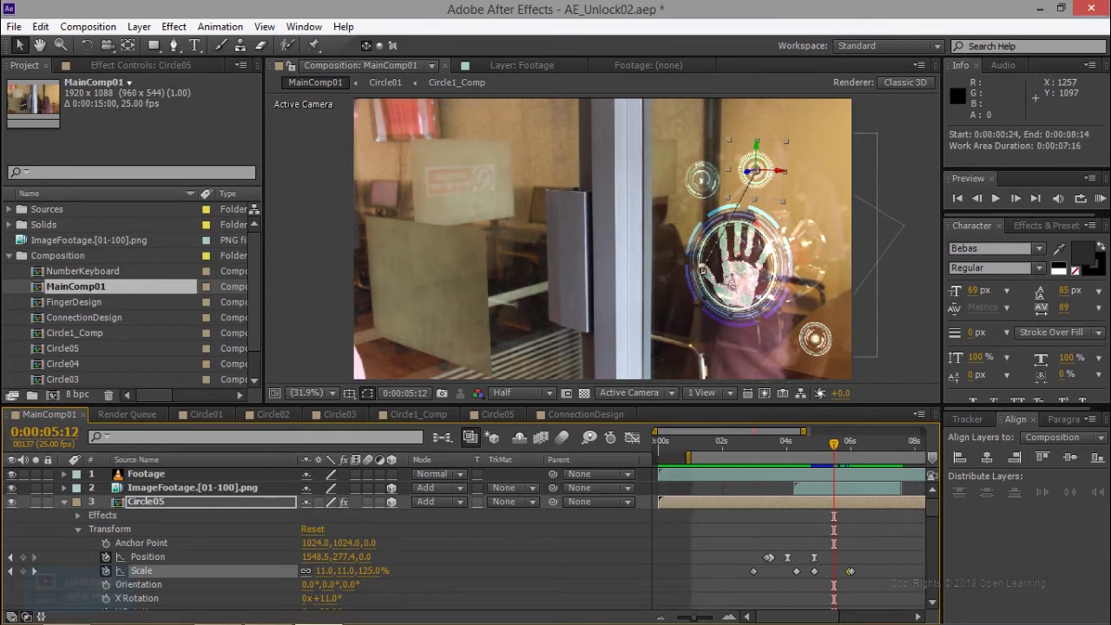
drag(658, 457, 714, 457)
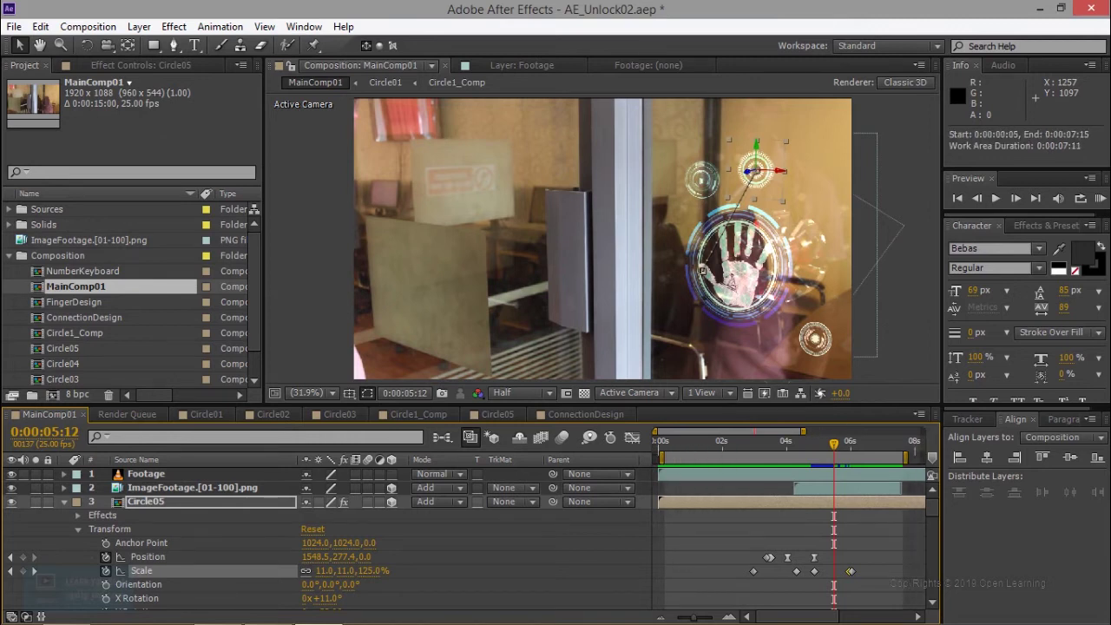
key(KP_0)
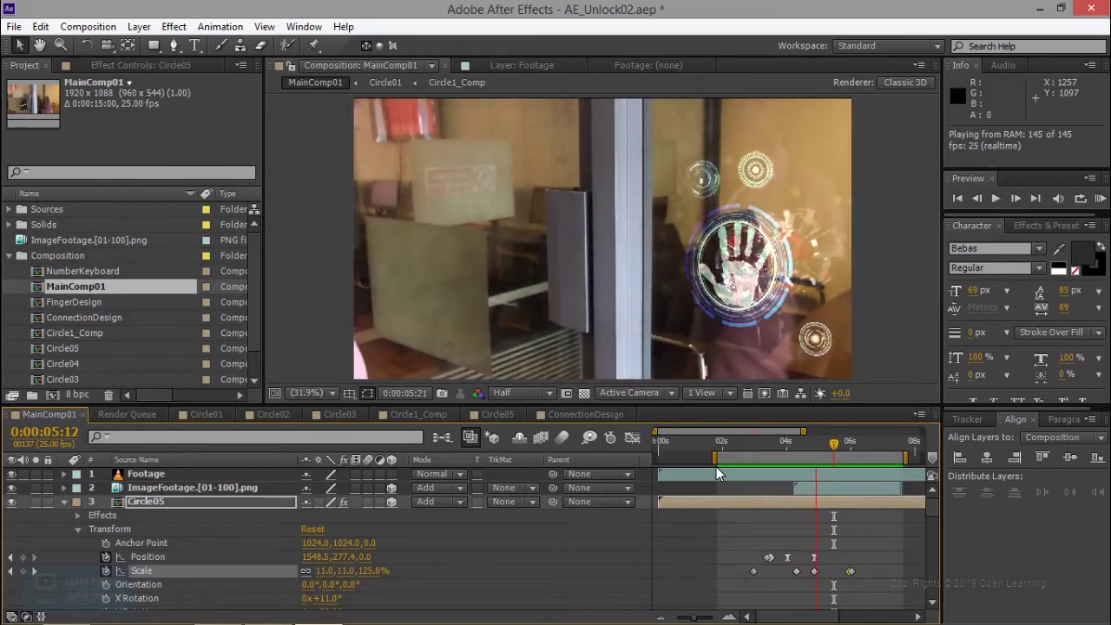
key(space)
click(854, 570)
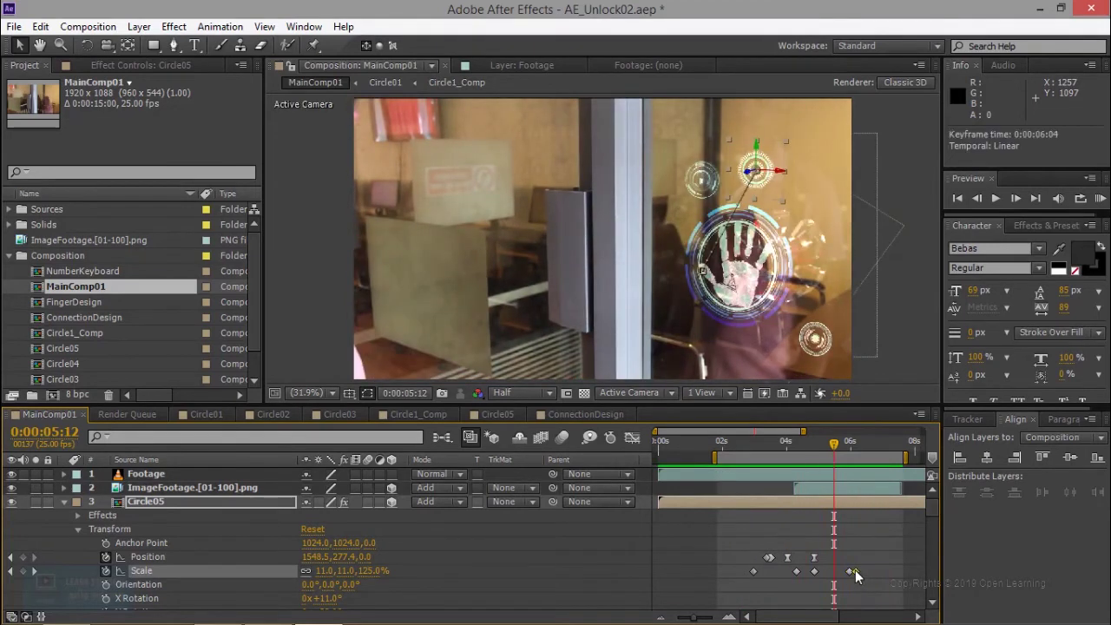
Scrub to the touch near 0:00:06:03 and paste the zero-scale keyframe onto Circle03's Scale
drag(833, 446, 850, 446)
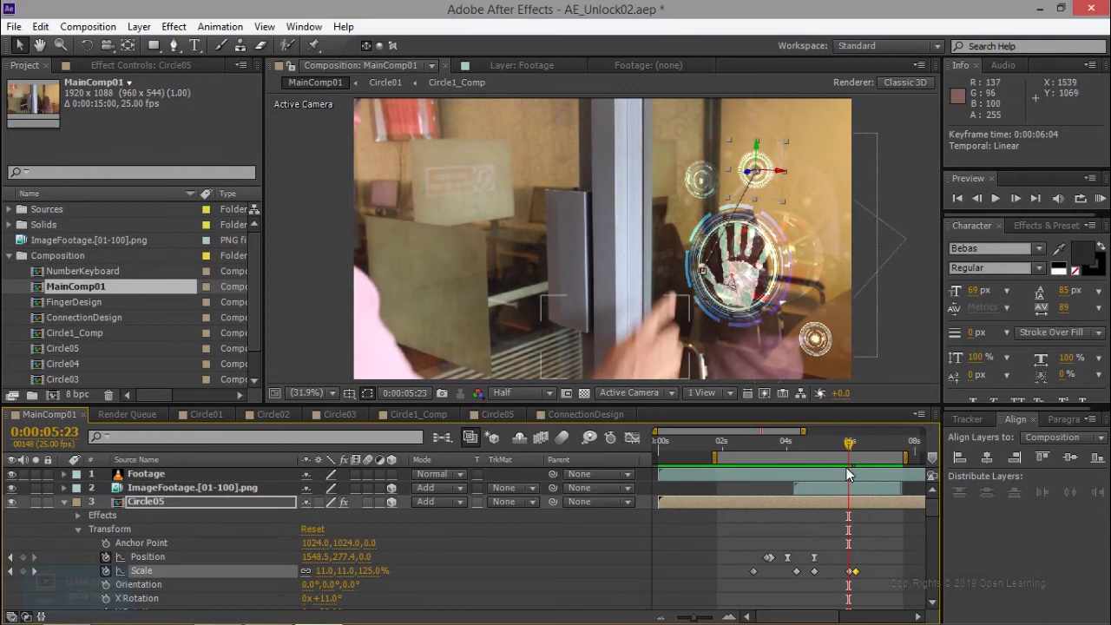
drag(850, 447, 849, 450)
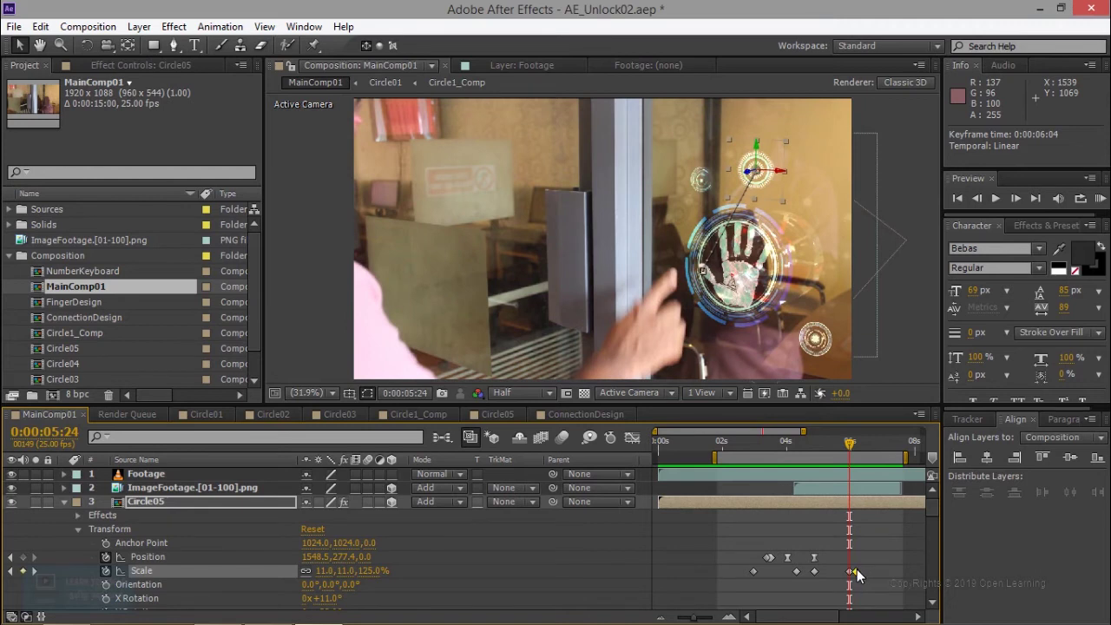
drag(850, 444, 860, 444)
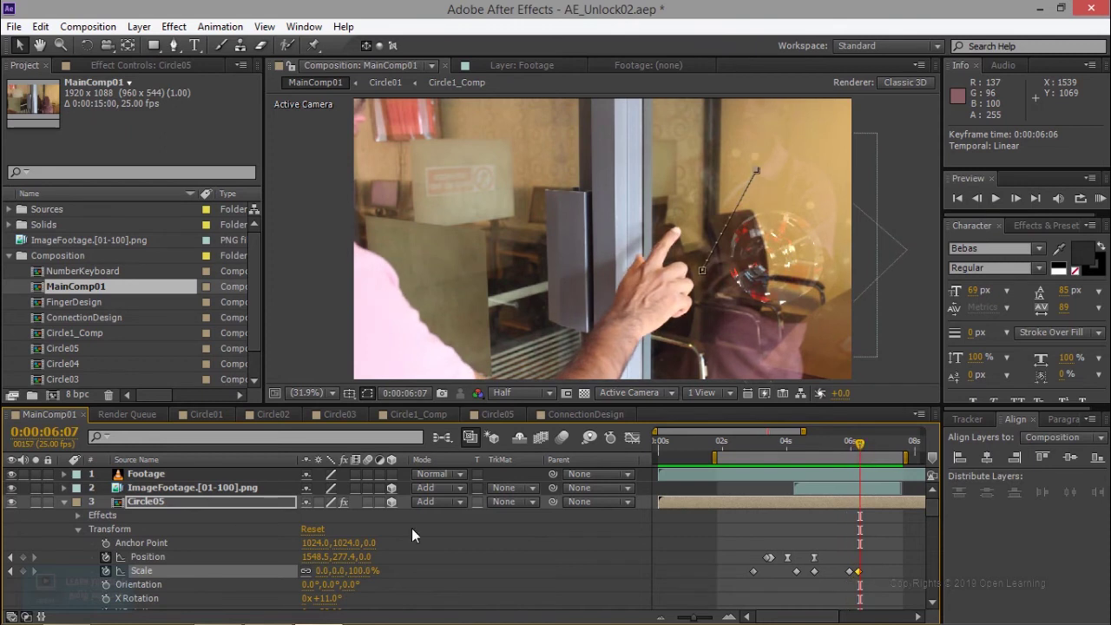
scroll(415, 535, down, 2)
scroll(415, 534, down, 2)
scroll(415, 535, down, 2)
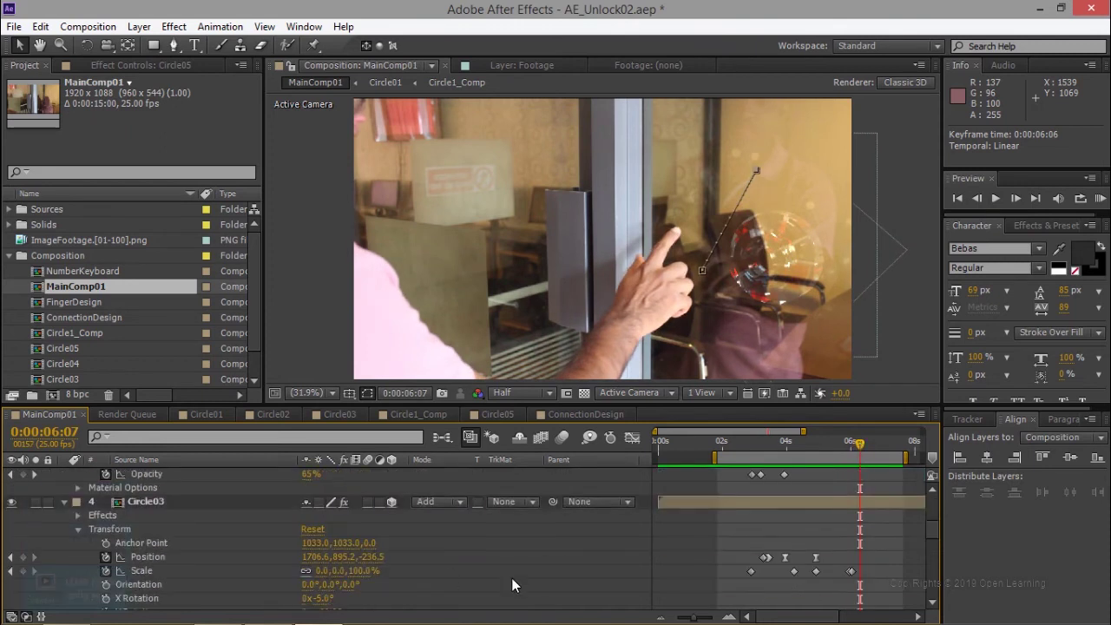
click(850, 573)
key(ctrl+c)
key(ctrl+v)
Select Circle02's Scale to receive the zero-scale keyframe, then review the circles at 0:00:05:23
scroll(633, 588, down, 2)
scroll(633, 587, down, 2)
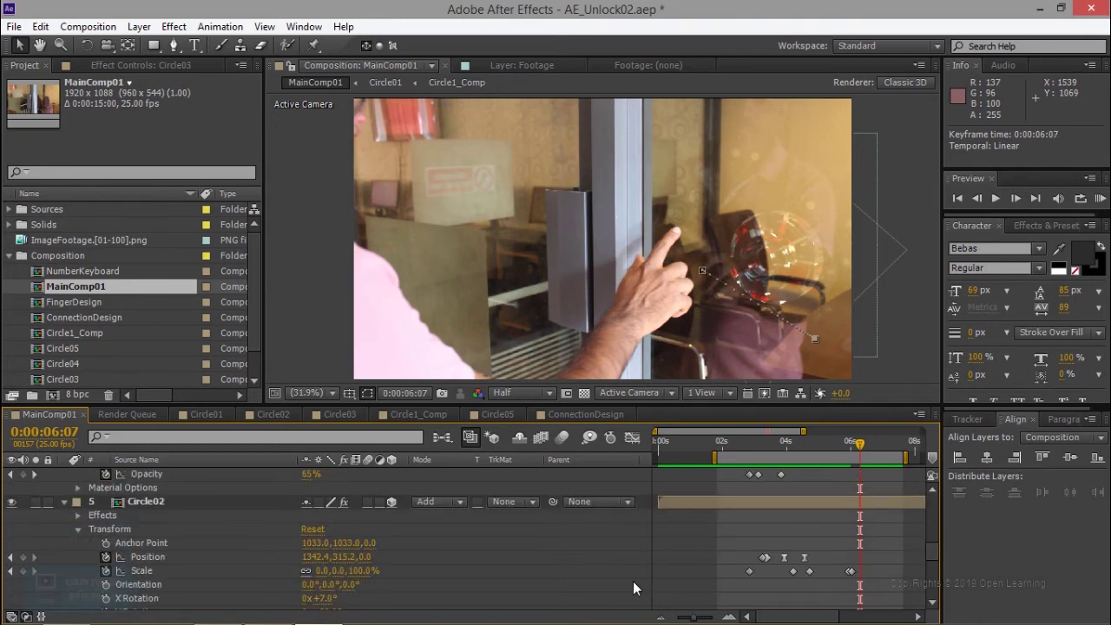
click(852, 573)
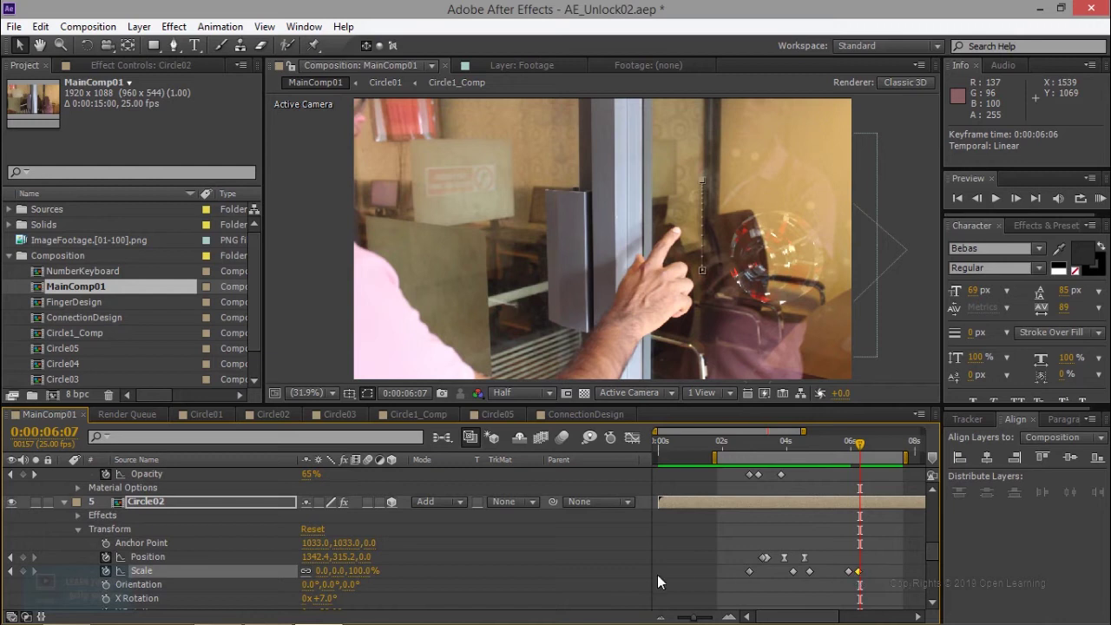
scroll(657, 574, down, 3)
scroll(657, 574, down, 2)
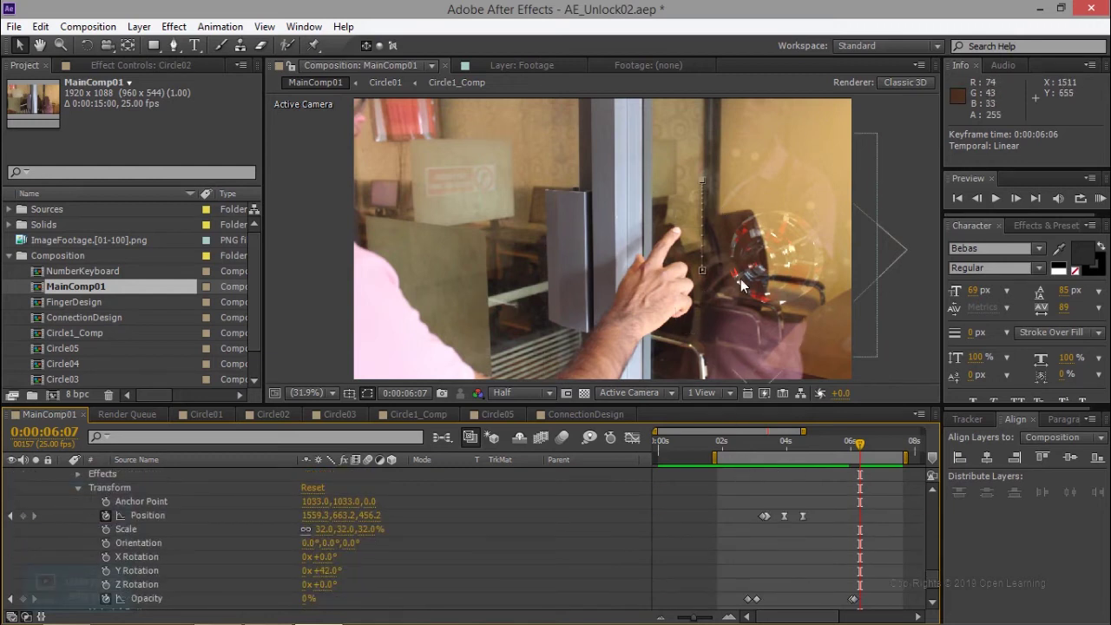
scroll(268, 551, up, 2)
scroll(268, 550, up, 3)
scroll(268, 550, up, 3)
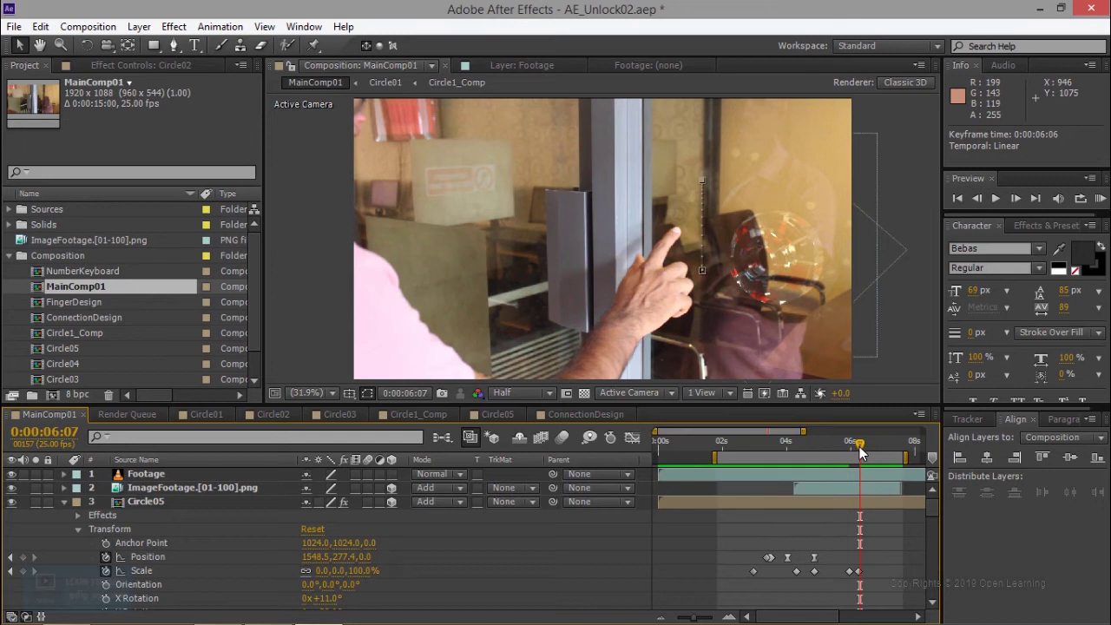
drag(859, 447, 851, 451)
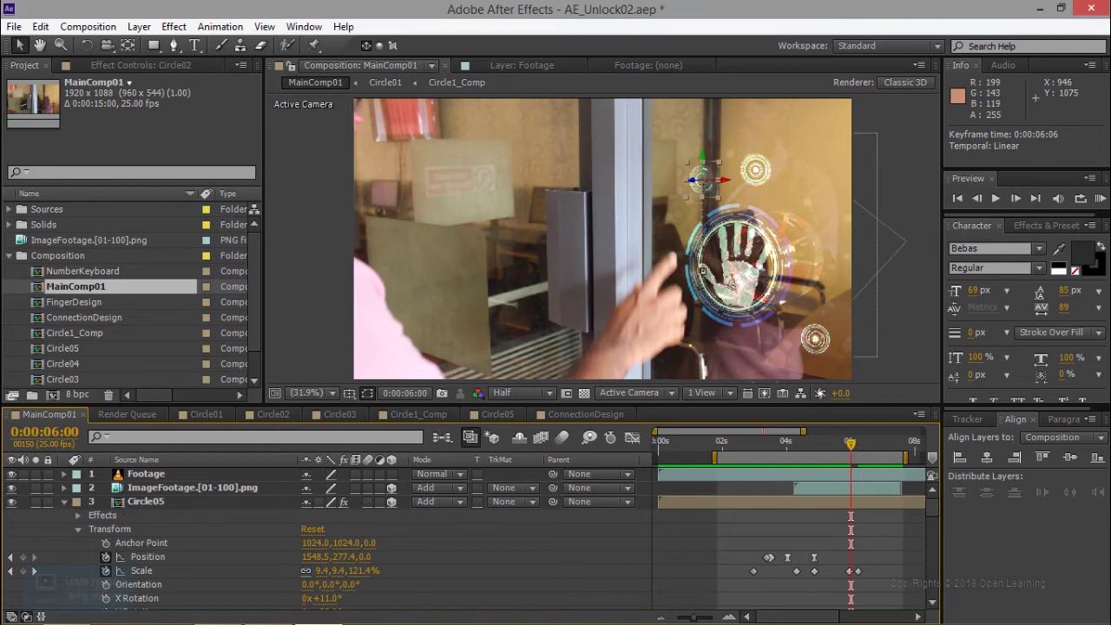
scroll(789, 521, right, 5)
click(145, 473)
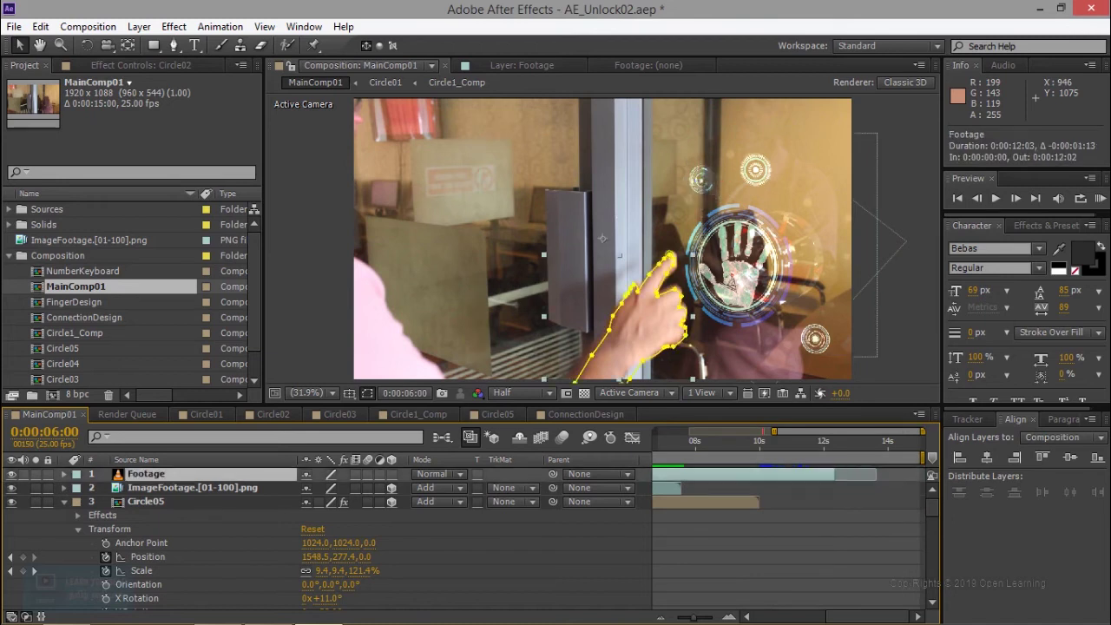
drag(708, 474, 691, 473)
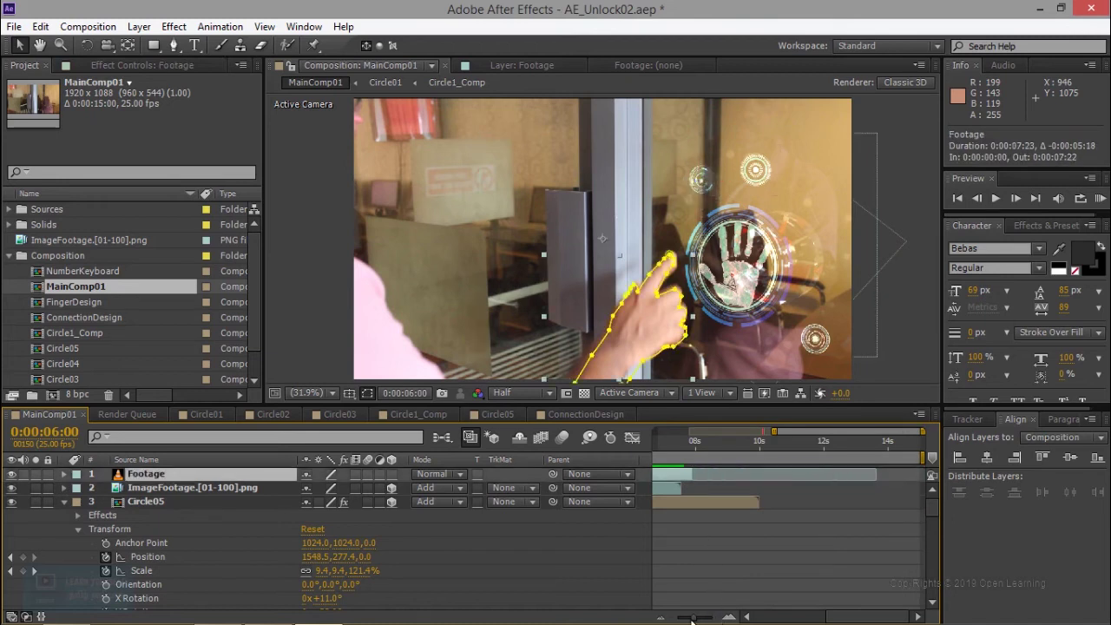
drag(814, 433, 737, 437)
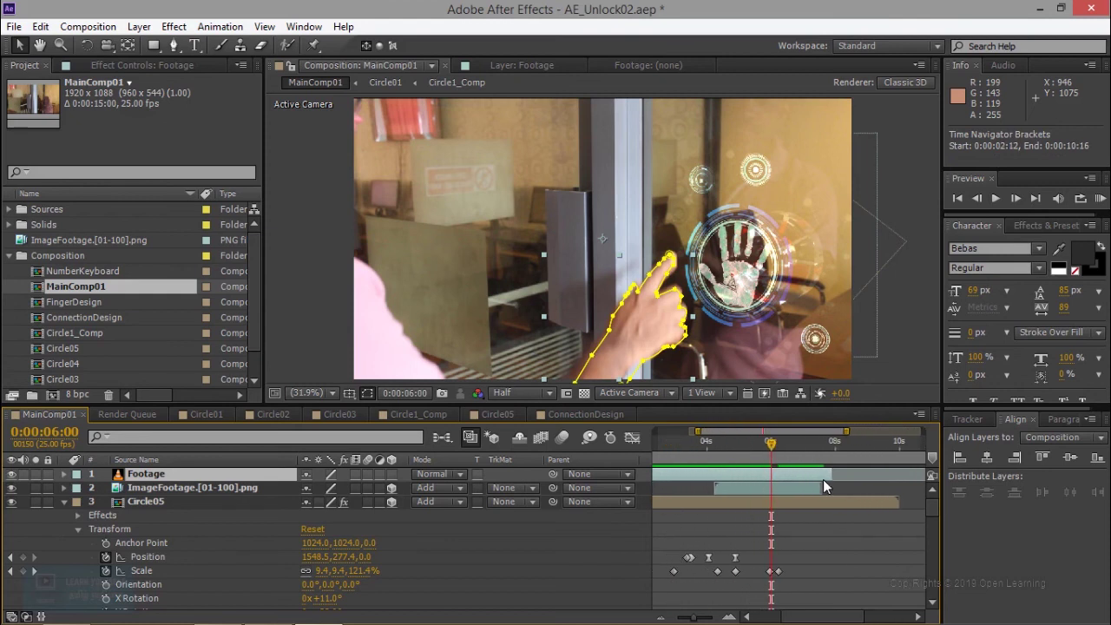
drag(830, 474, 788, 474)
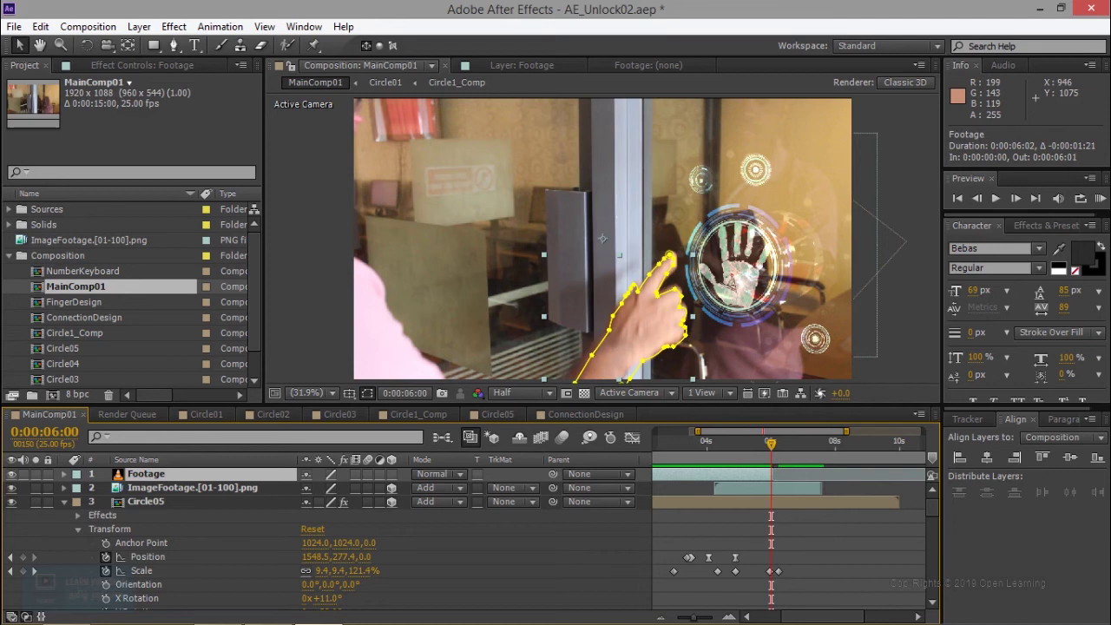
drag(771, 474, 768, 473)
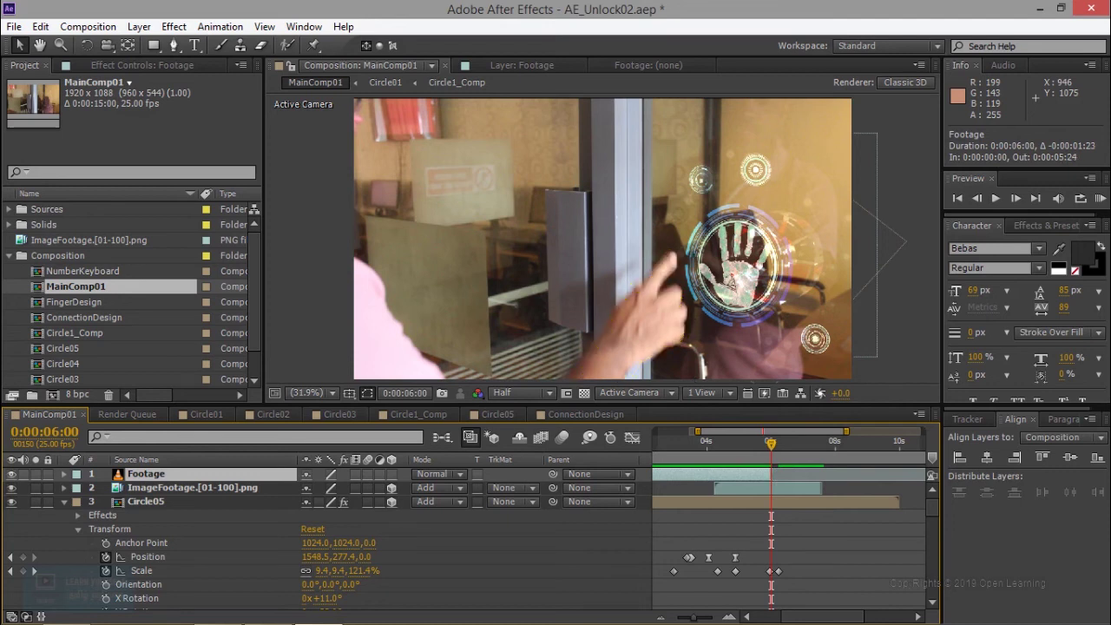
drag(772, 448, 770, 455)
key(ctrl+z)
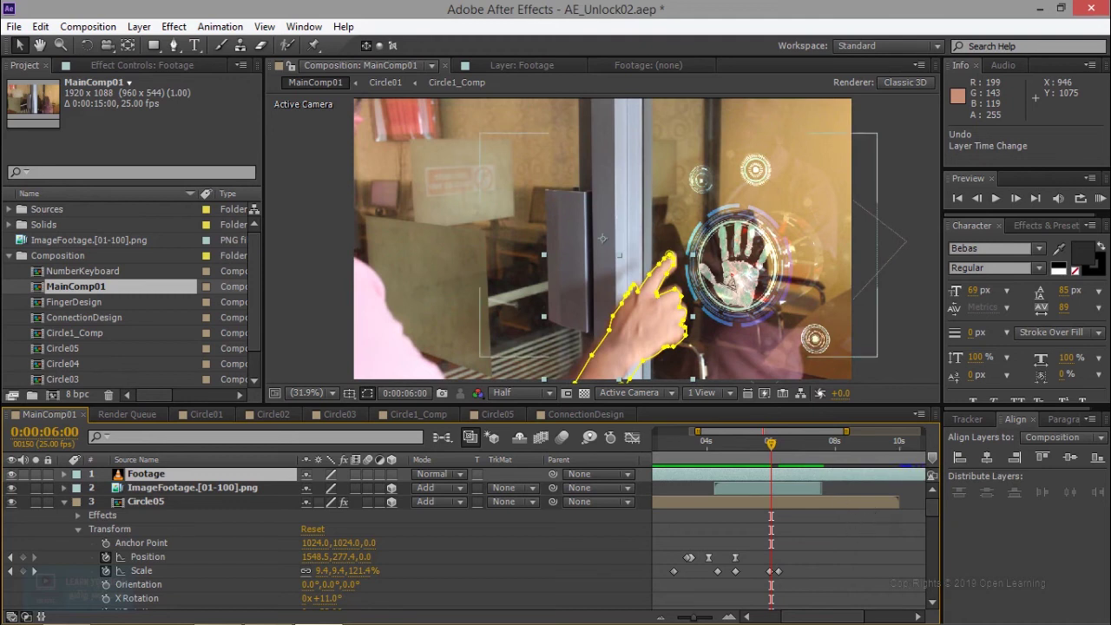
click(192, 487)
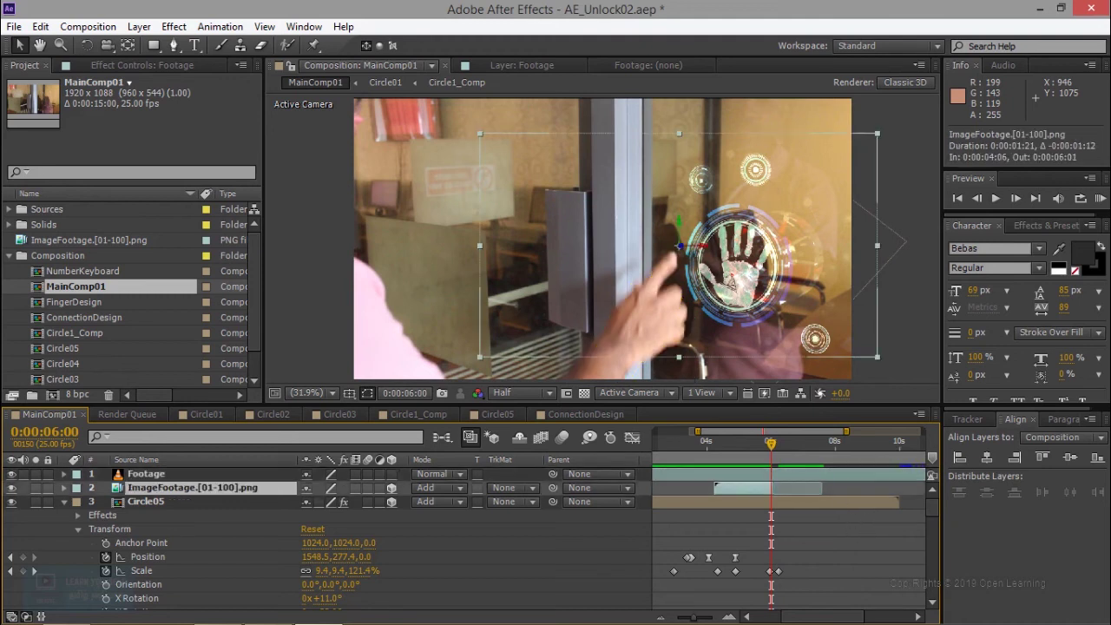
drag(773, 450, 780, 447)
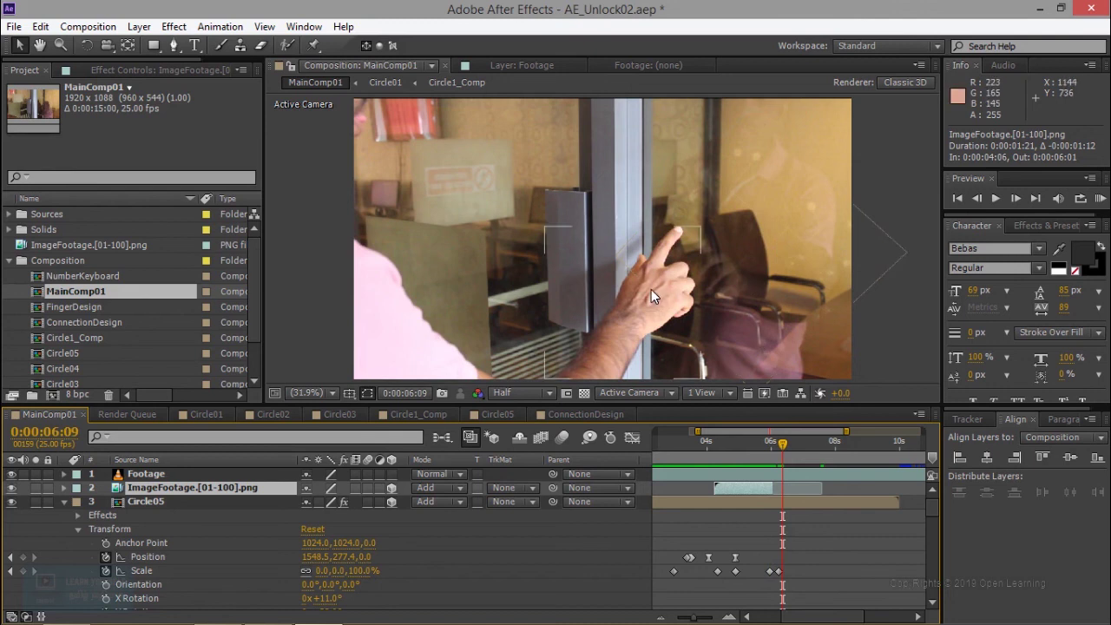
mouse_move(783, 447)
mouse_down()
mouse_move(764, 462)
mouse_move(795, 463)
mouse_move(766, 469)
mouse_up()
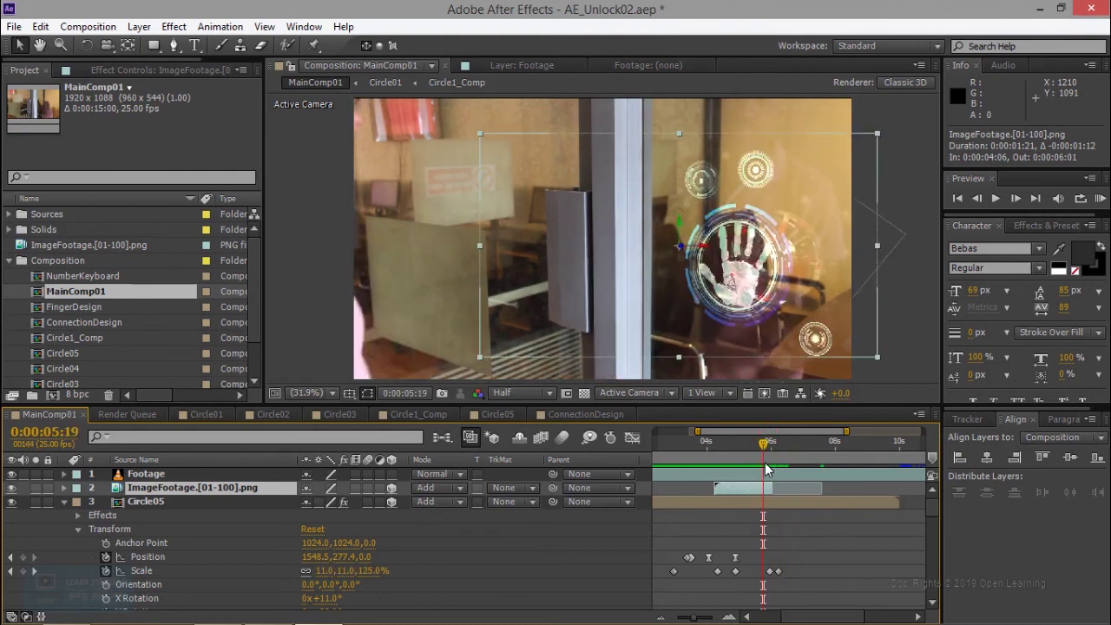